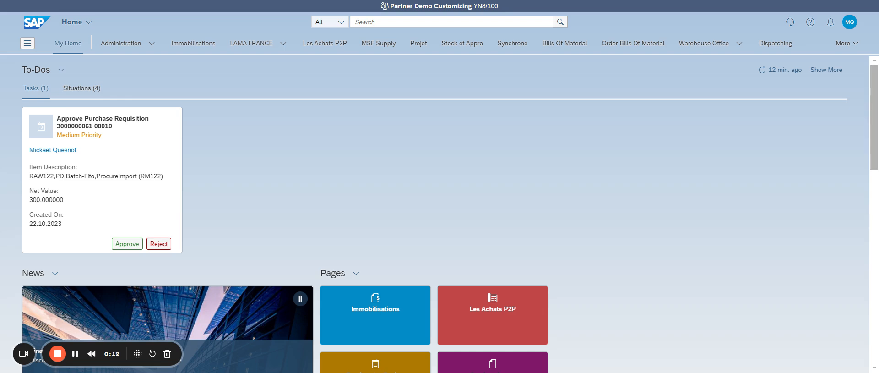
# Search the apps for "create inbound" and open Create Inbound Delivery
pyautogui.click(398, 22)
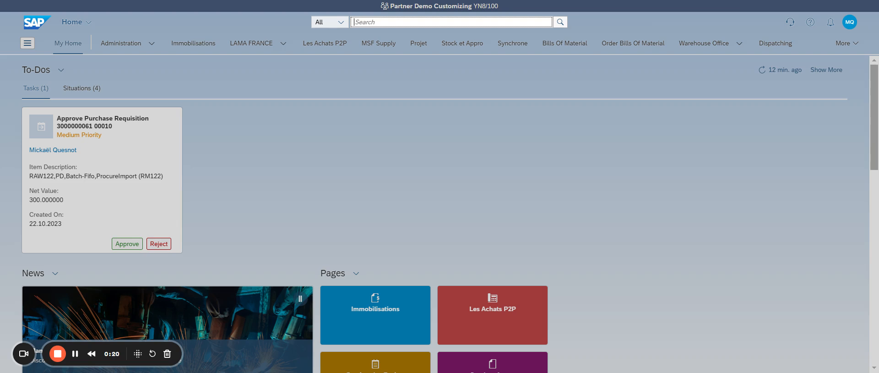
pyautogui.write('create')
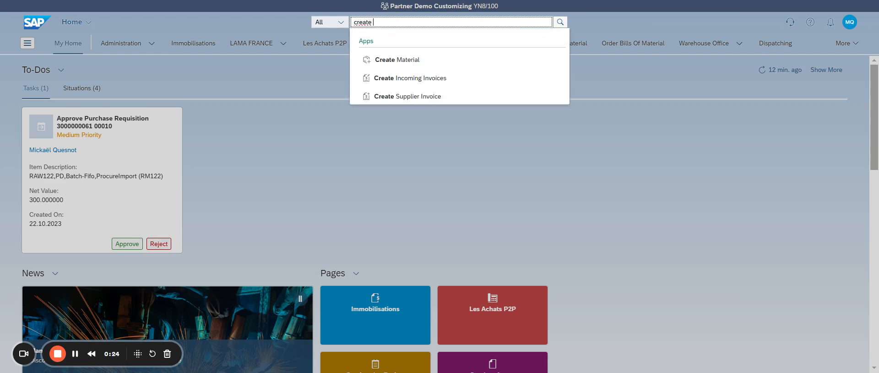
pyautogui.write(' inbound')
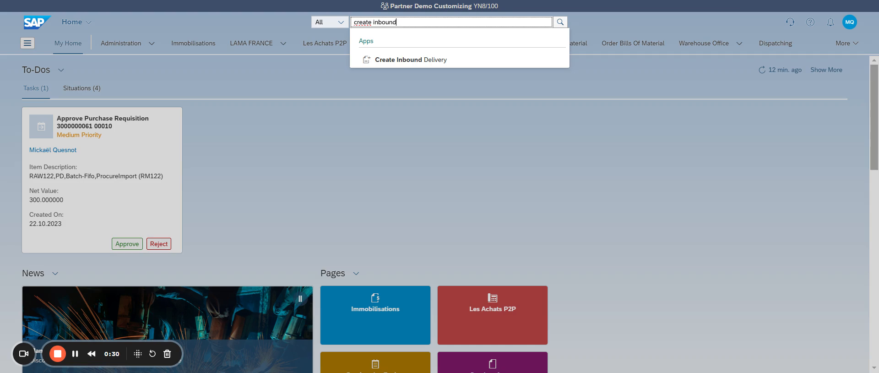
pyautogui.click(396, 60)
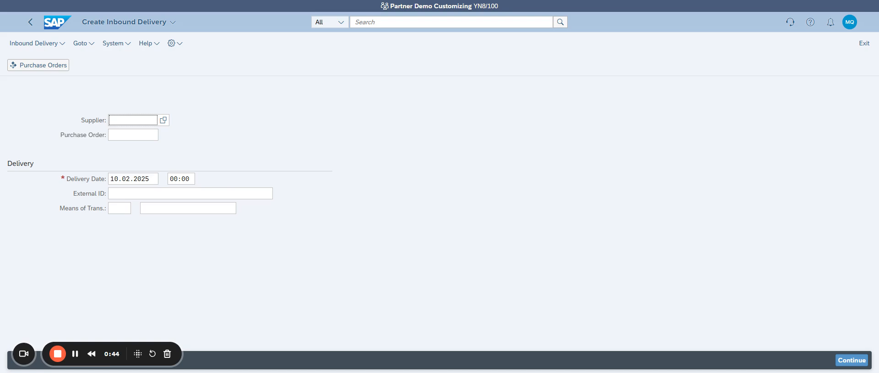
# List the purchasing documents with the preset selection and adopt the MWT Mehrwegtoner order for Cartouche compatible HP 303XL into the inbound delivery
pyautogui.click(138, 135)
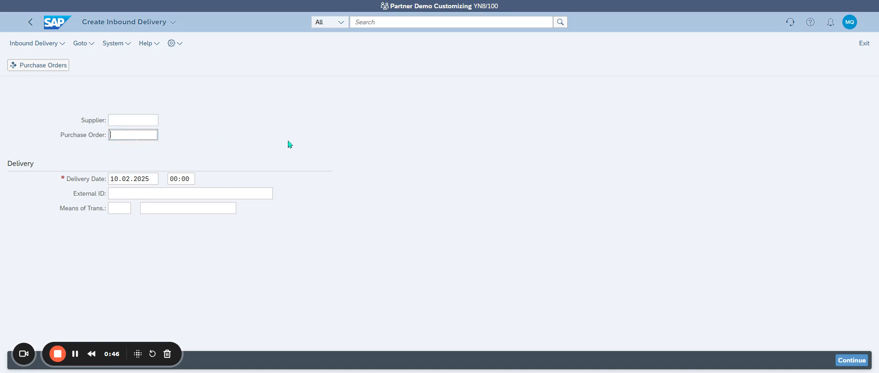
pyautogui.click(40, 67)
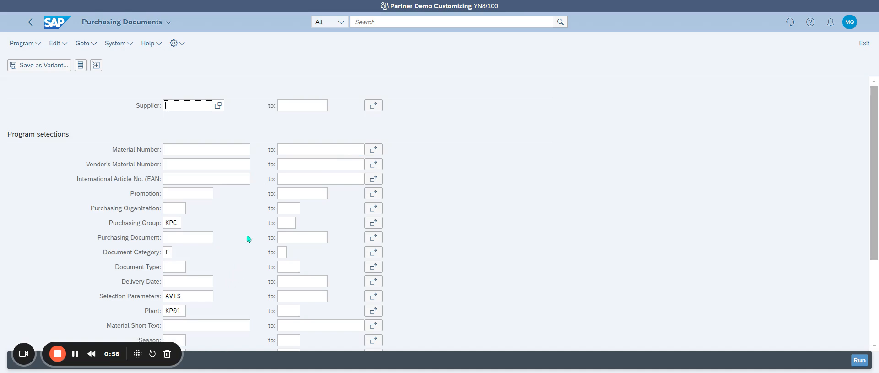
pyautogui.scroll(-2, 206, 202)
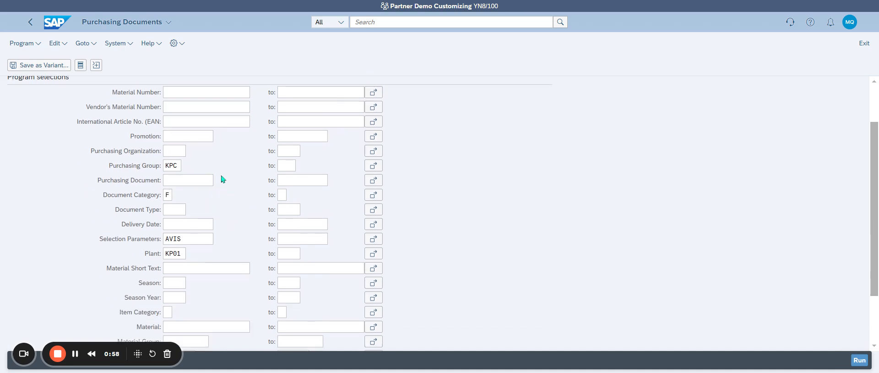
pyautogui.click(859, 360)
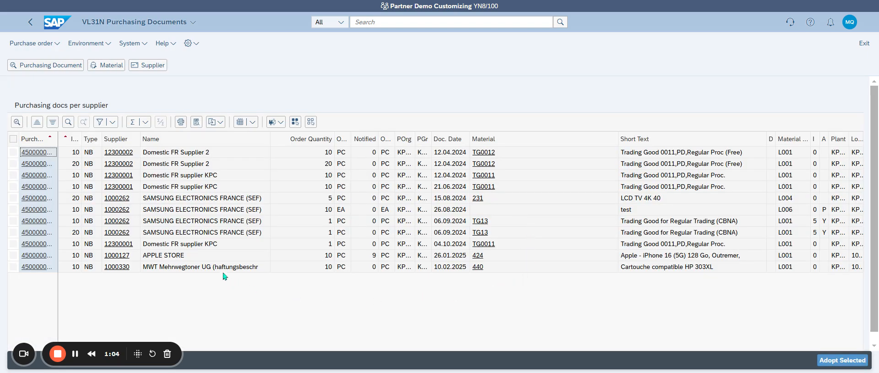
pyautogui.click(15, 269)
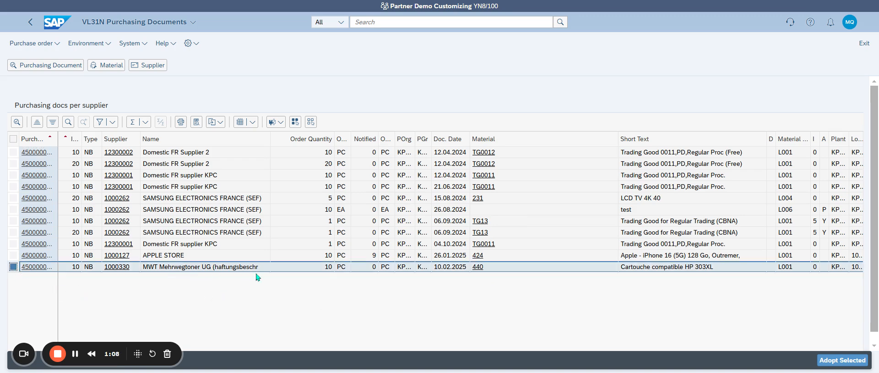
pyautogui.click(844, 360)
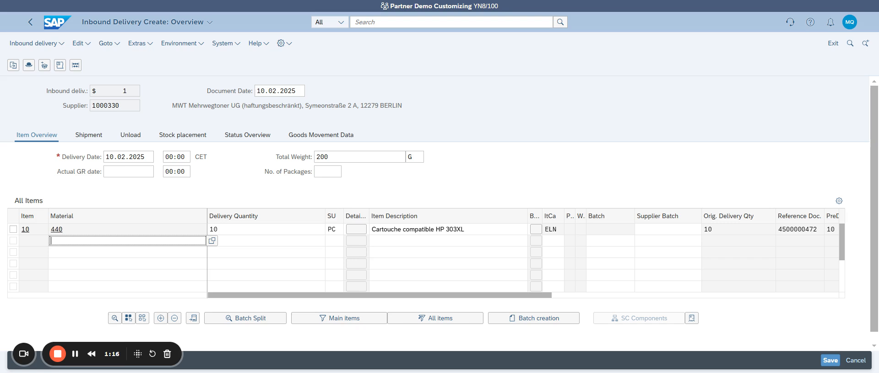
# Open the unloading and shipment details of item 10 and check its plant and storage location
pyautogui.click(69, 235)
pyautogui.click(14, 229)
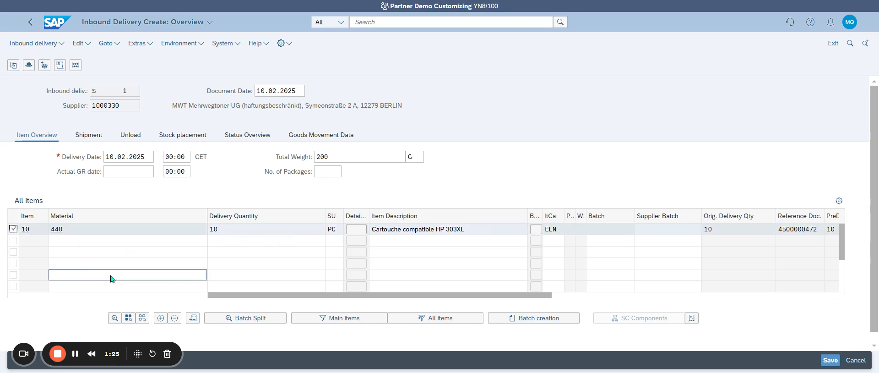
pyautogui.click(113, 318)
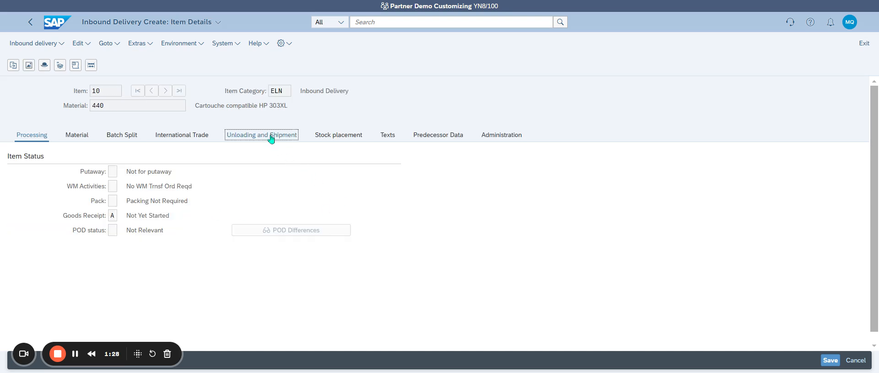
pyautogui.click(271, 138)
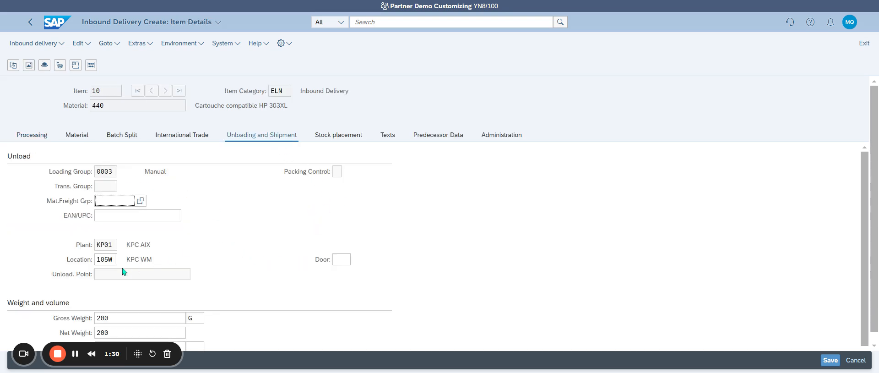
pyautogui.click(108, 246)
pyautogui.moveTo(109, 246); pyautogui.dragTo(112, 261)
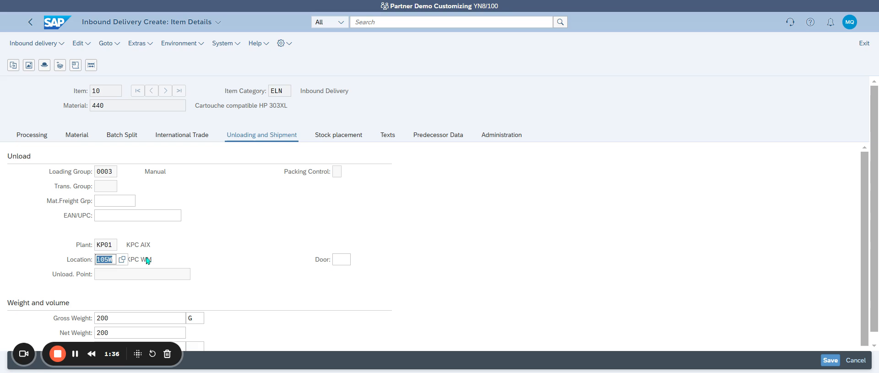
# Review the delivery header's shipment and stock placement data, and save the inbound delivery
pyautogui.click(45, 67)
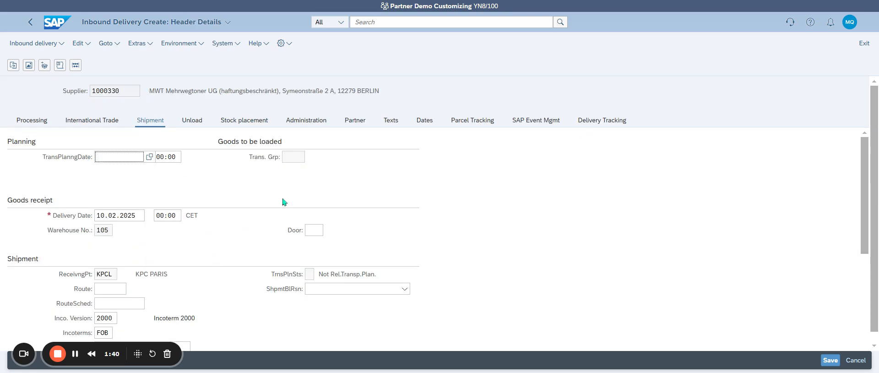
pyautogui.click(265, 121)
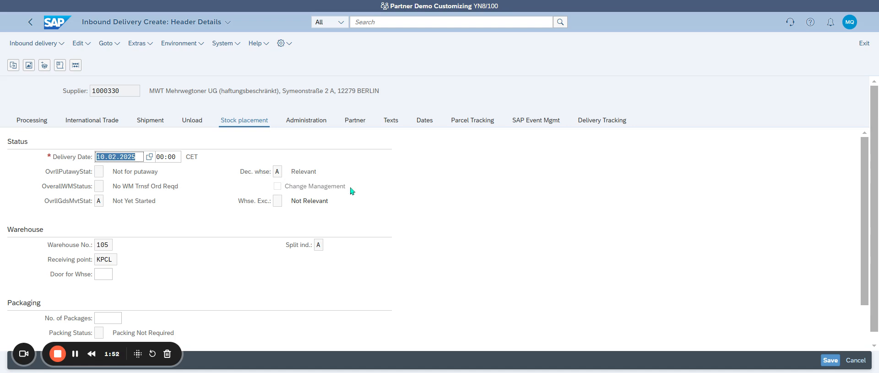
pyautogui.click(829, 360)
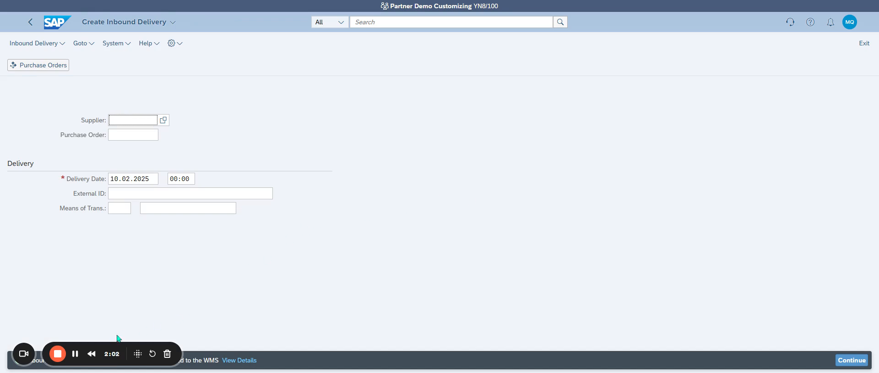
pyautogui.moveTo(114, 348); pyautogui.dragTo(401, 326)
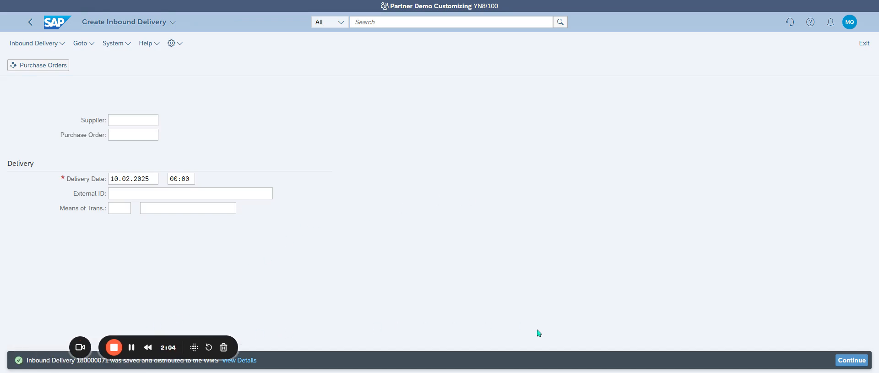
pyautogui.moveTo(169, 346); pyautogui.dragTo(439, 349)
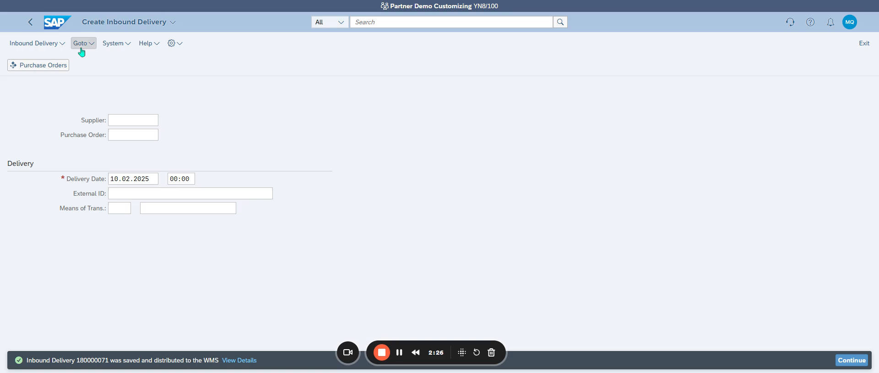
# Return to the home page, search for "change inbound" and open Change Inbound Deliveries - Deliveries
pyautogui.click(54, 23)
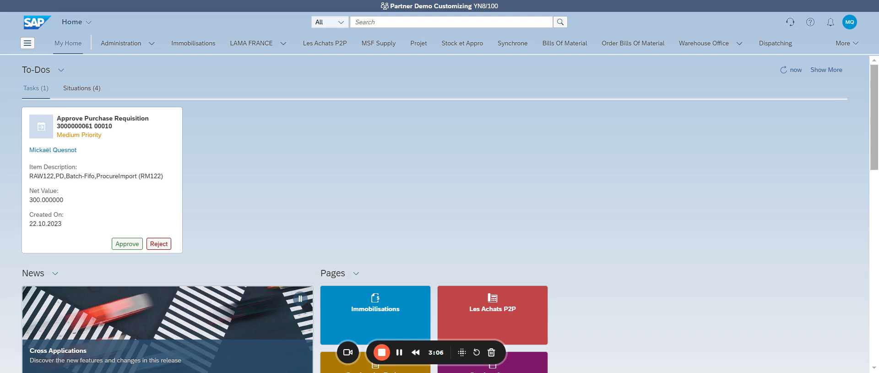
pyautogui.click(396, 22)
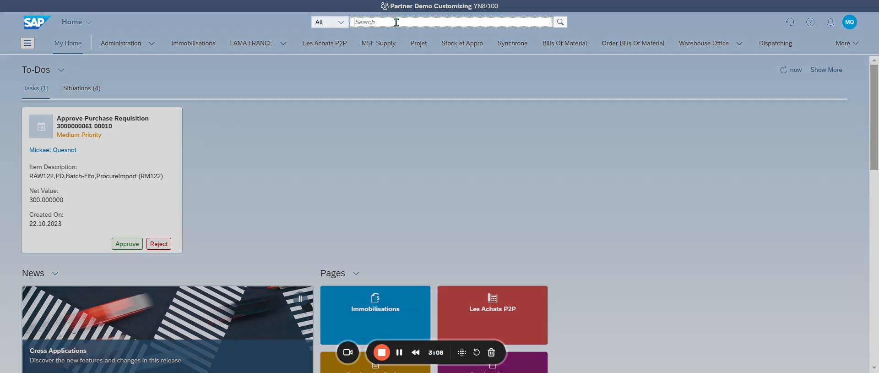
pyautogui.write('change inbound')
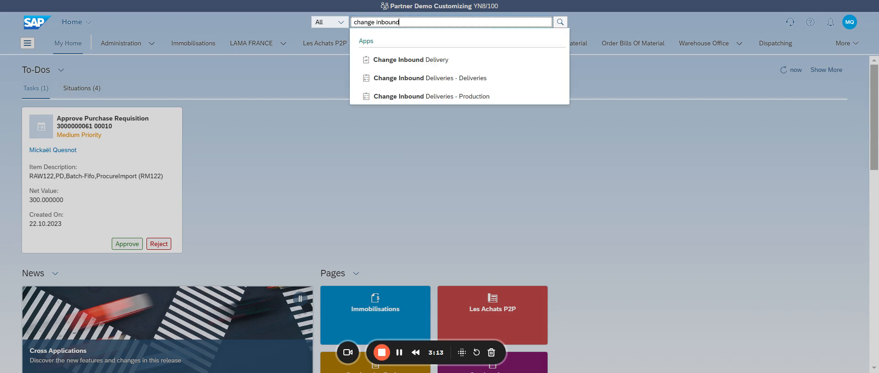
pyautogui.click(471, 78)
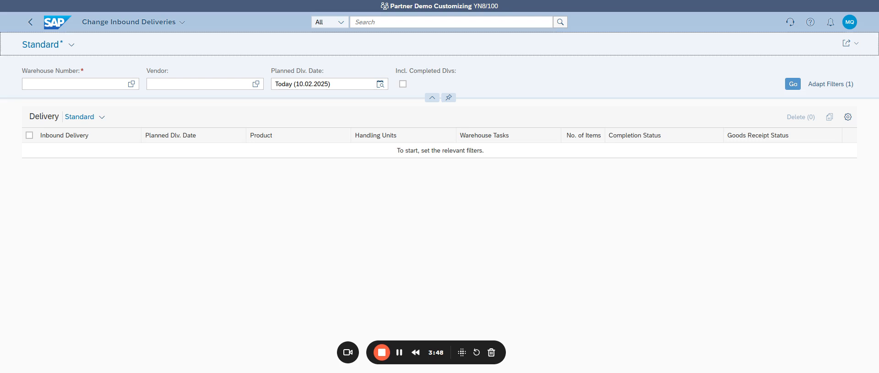
# List today's inbound deliveries for warehouse number 1050 and open the delivery containing product 440
pyautogui.click(132, 84)
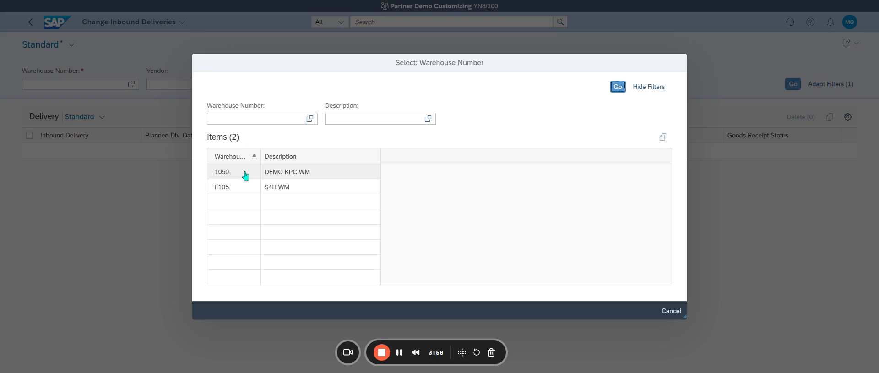
pyautogui.click(245, 174)
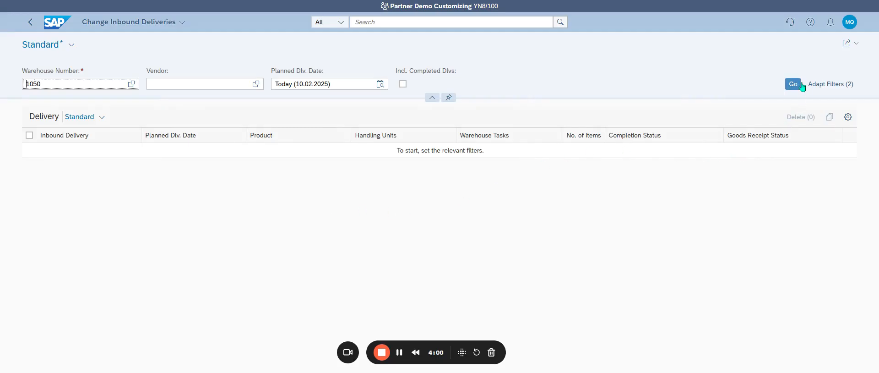
pyautogui.click(801, 85)
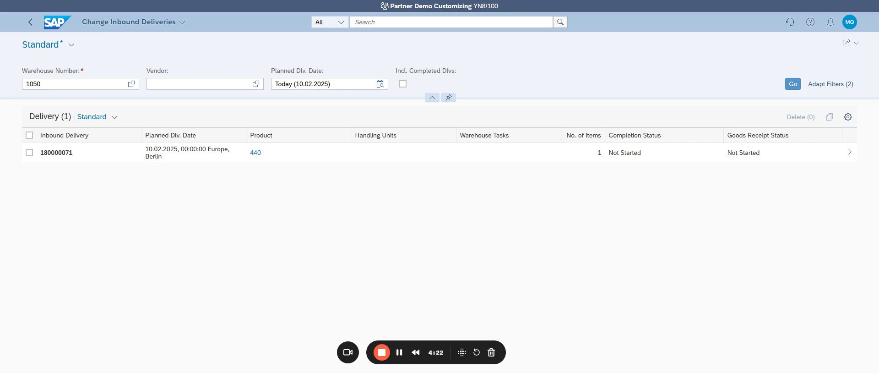
pyautogui.click(29, 153)
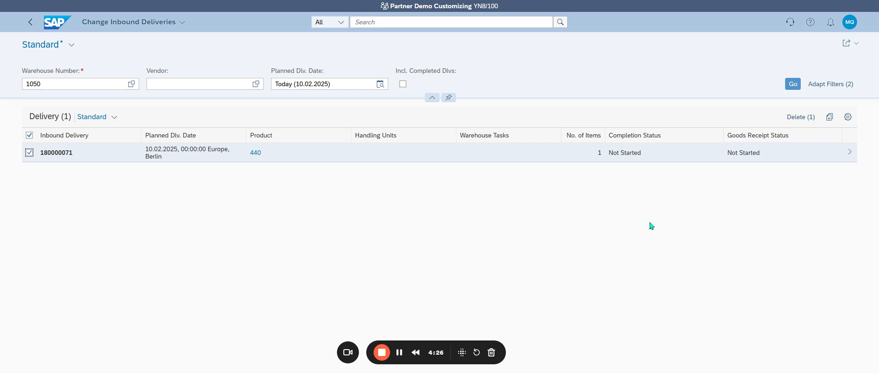
pyautogui.click(855, 158)
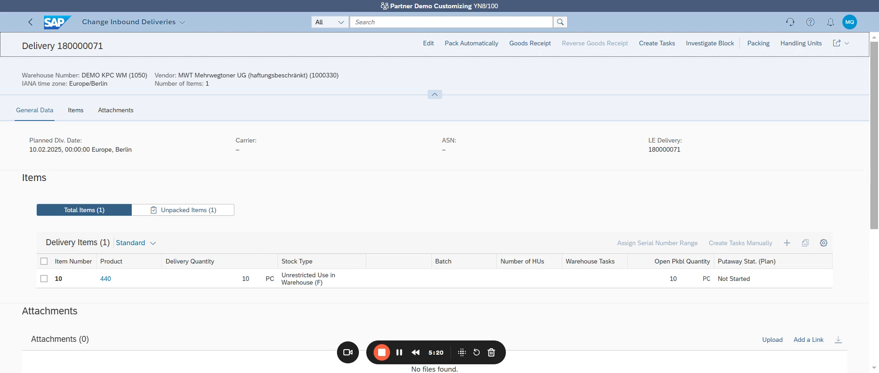
# Post the goods receipt for the delivery with item 10 and create its warehouse tasks
pyautogui.click(43, 279)
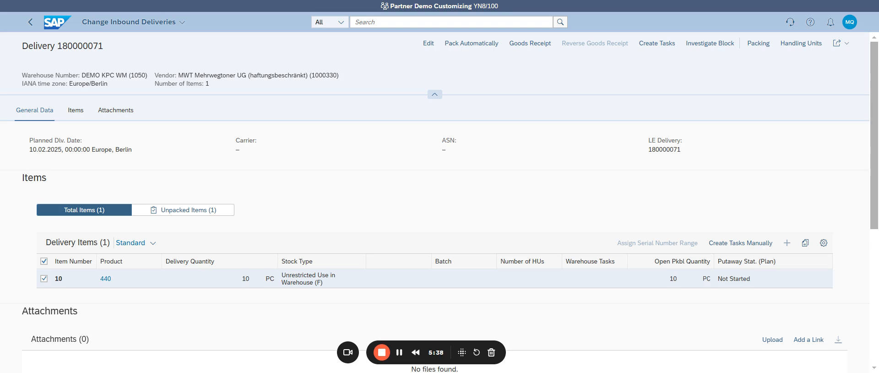
pyautogui.click(526, 46)
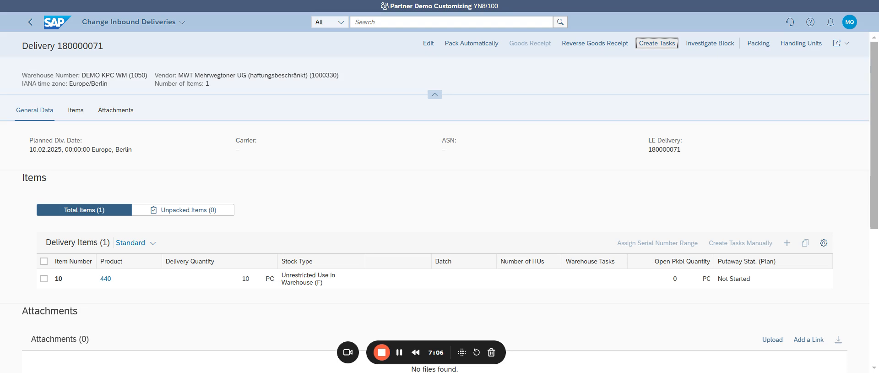
pyautogui.click(657, 43)
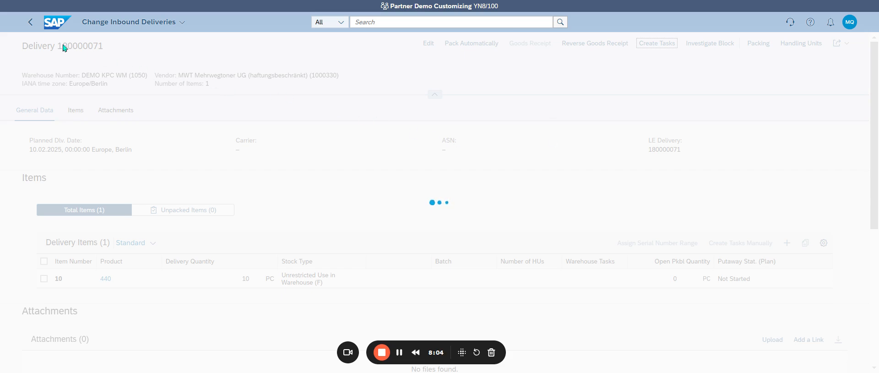
# Go back to the delivery list, refresh it, and open the details of the delivery's warehouse task for product 440
pyautogui.click(29, 24)
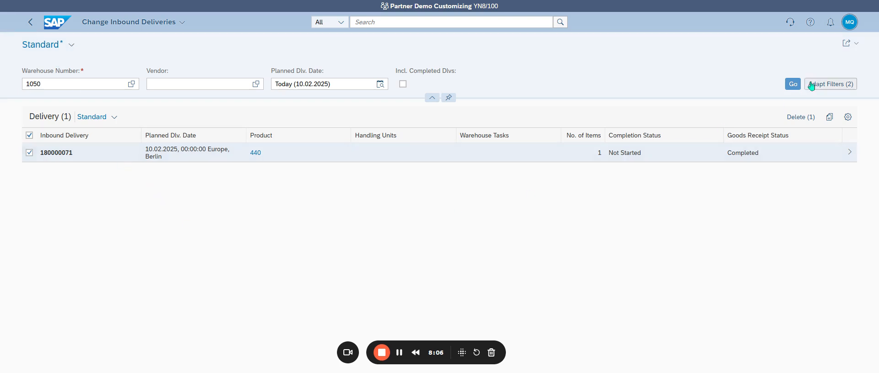
pyautogui.click(797, 90)
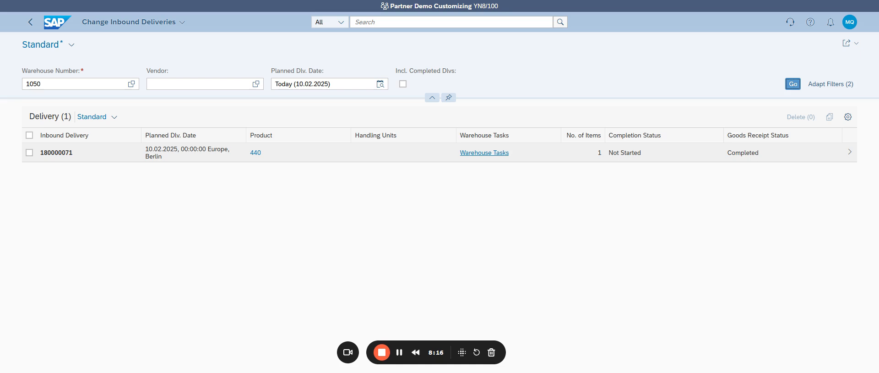
pyautogui.click(484, 153)
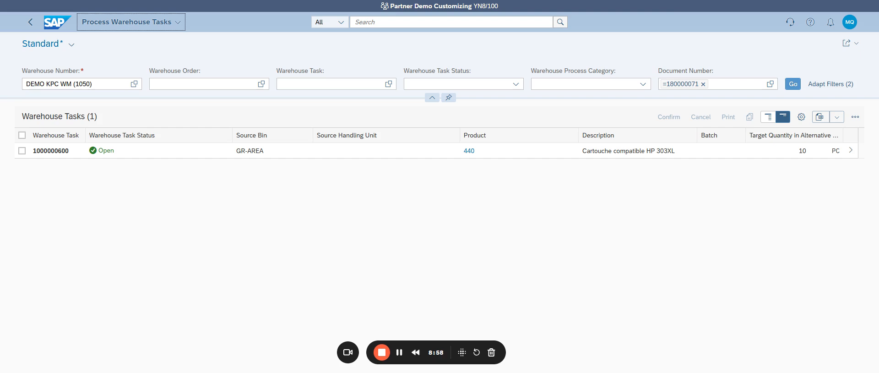
pyautogui.click(850, 152)
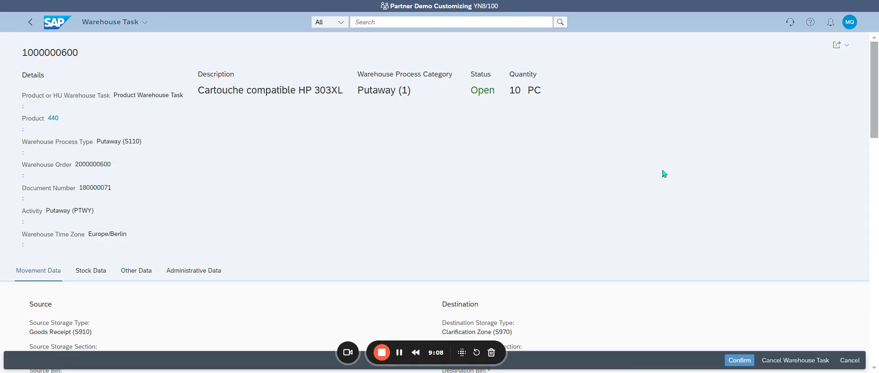
# Examine the warehouse task's source and destination movement data and list the selectable destination bins for warehouse 1050 and storage type S970
pyautogui.scroll(-3, 663, 173)
pyautogui.scroll(-2, 664, 174)
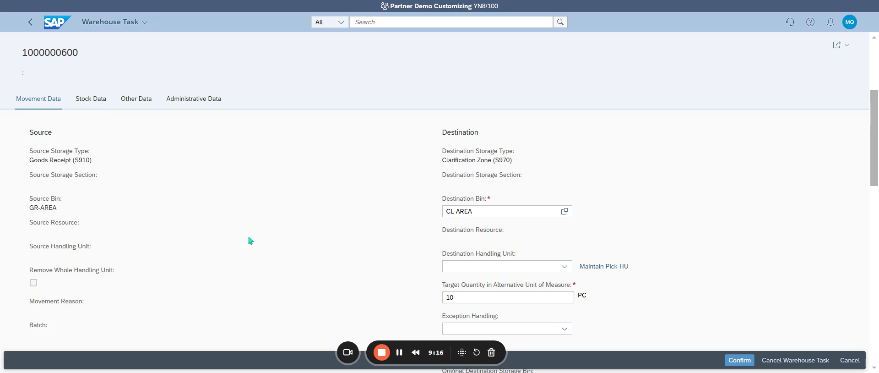
pyautogui.scroll(-3, 250, 240)
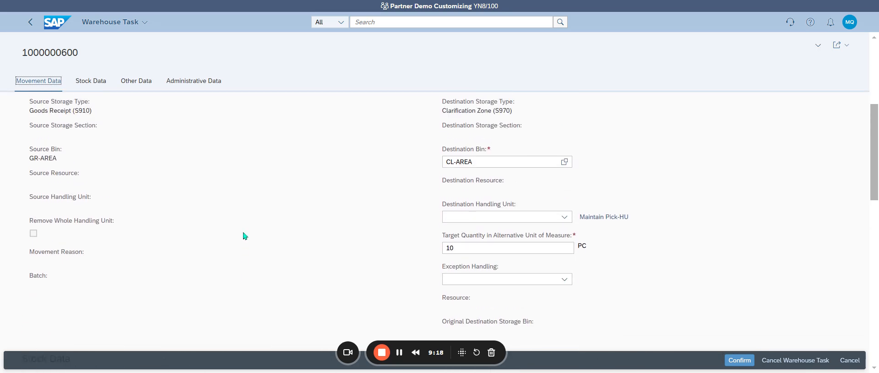
pyautogui.scroll(2, 244, 236)
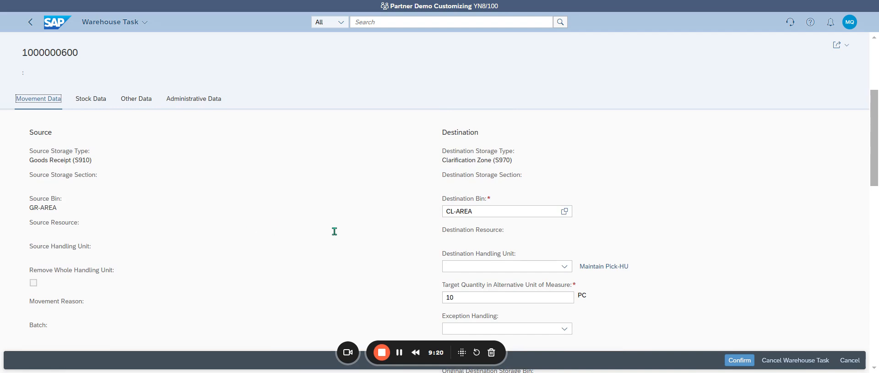
pyautogui.click(564, 211)
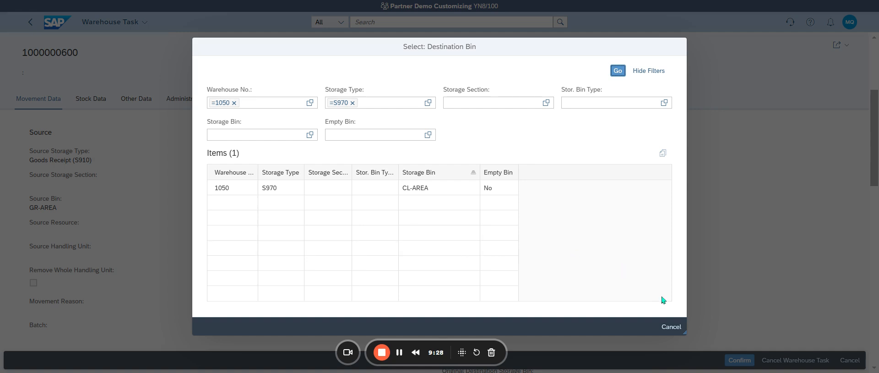
pyautogui.click(669, 326)
# Review the task's stock, other and administrative data, and confirm the putaway warehouse task with destination bin CL-AREA
pyautogui.scroll(-5, 712, 224)
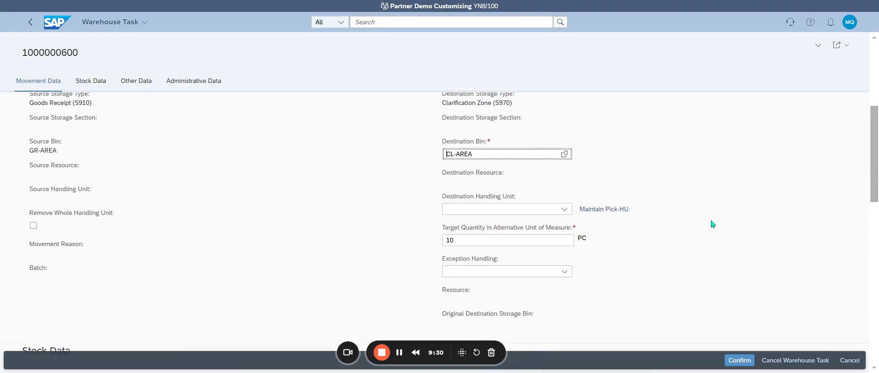
pyautogui.scroll(-1, 712, 223)
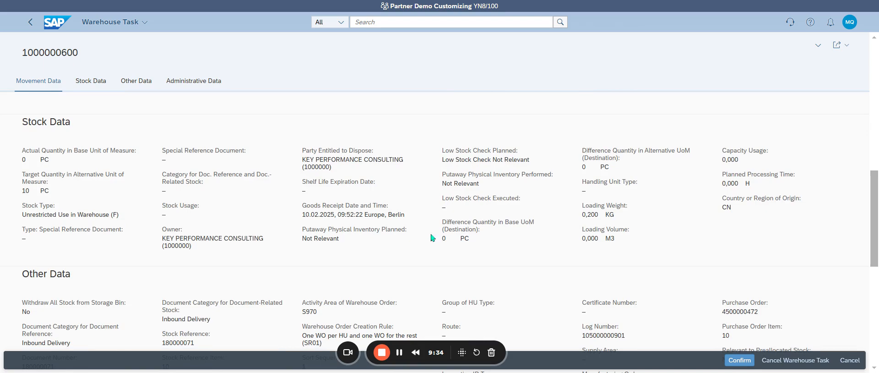
pyautogui.scroll(-1, 458, 236)
pyautogui.scroll(-4, 457, 236)
pyautogui.scroll(4, 456, 235)
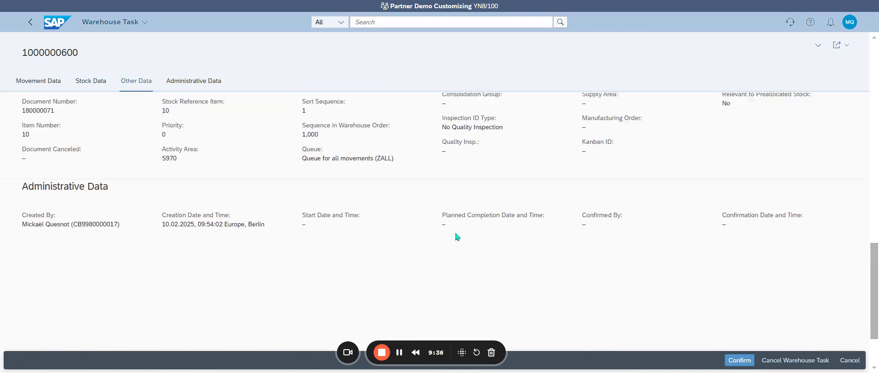
pyautogui.scroll(10, 466, 232)
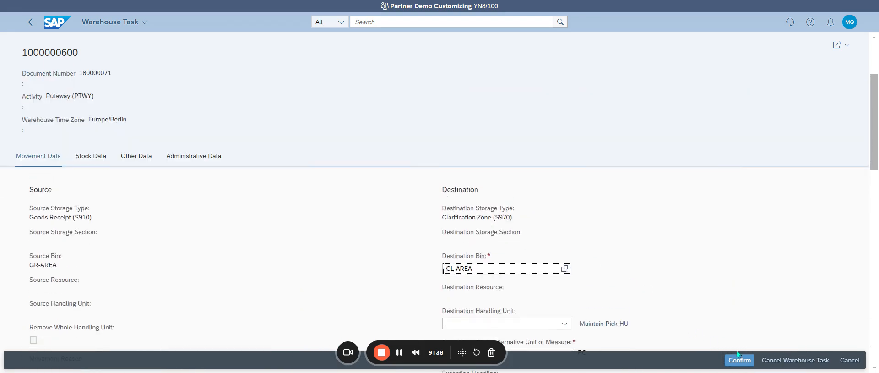
pyautogui.click(744, 360)
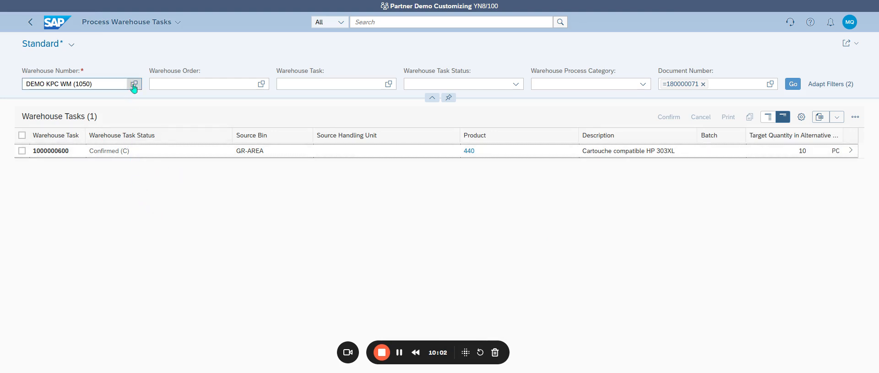
pyautogui.click(364, 21)
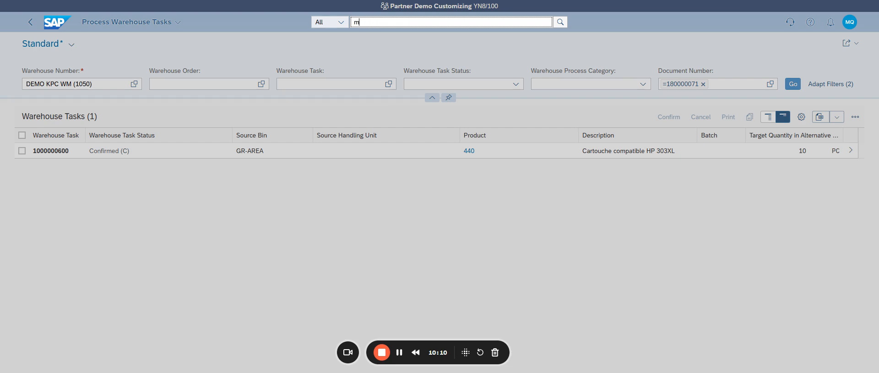
pyautogui.press('BackSpace')
pyautogui.write('wareho')
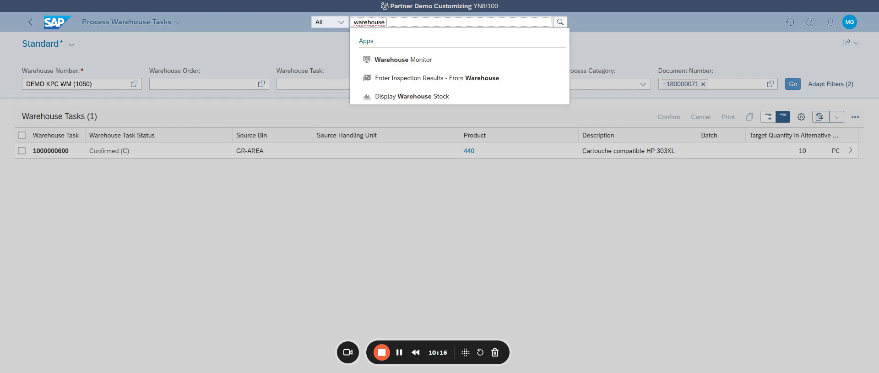
pyautogui.write('use')
pyautogui.press('BackSpace')
pyautogui.press('BackSpace')
pyautogui.press('BackSpace')
pyautogui.press('BackSpace')
pyautogui.press('BackSpace')
pyautogui.press('BackSpace')
pyautogui.press('BackSpace')
pyautogui.press('BackSpace')
pyautogui.press('BackSpace')
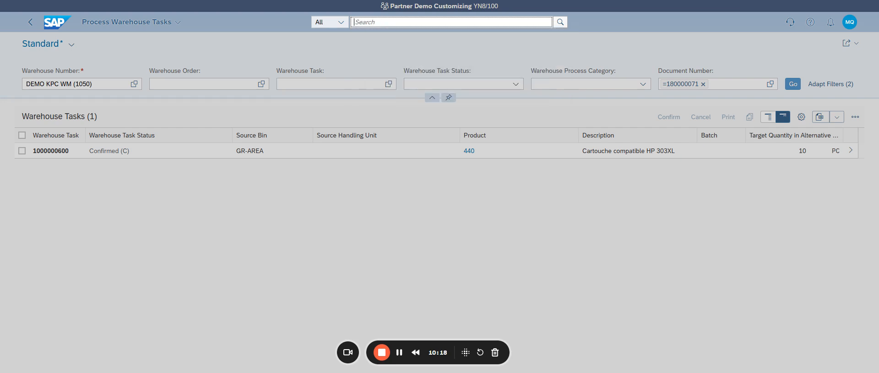
pyautogui.write('create task')
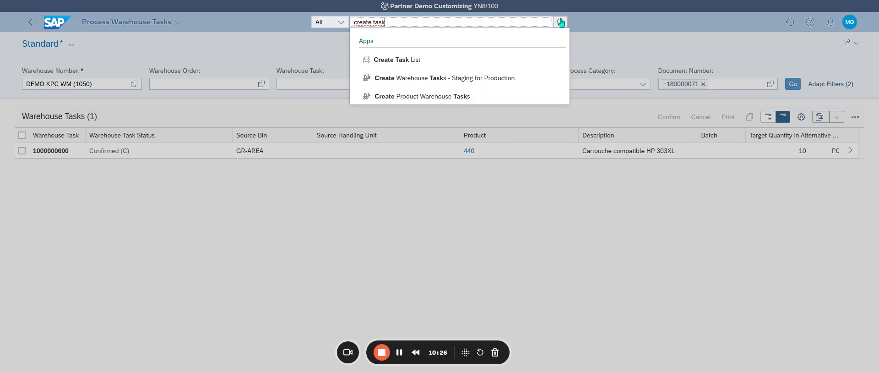
# Search the apps for "warehouse mon" and open Warehouse Monitor
pyautogui.moveTo(431, 21); pyautogui.dragTo(285, 14)
pyautogui.write('wareouhse')
pyautogui.press('BackSpace')
pyautogui.press('BackSpace')
pyautogui.press('BackSpace')
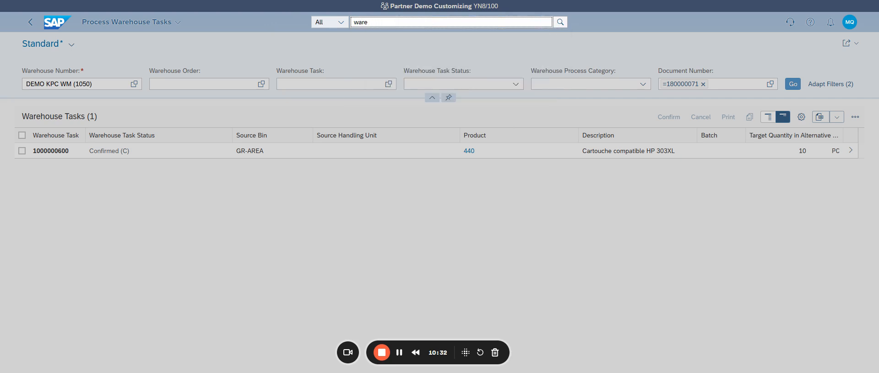
pyautogui.write('house mon')
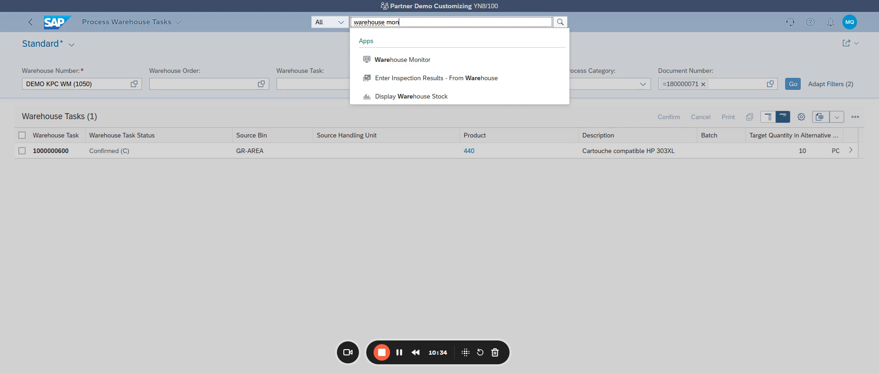
pyautogui.click(402, 60)
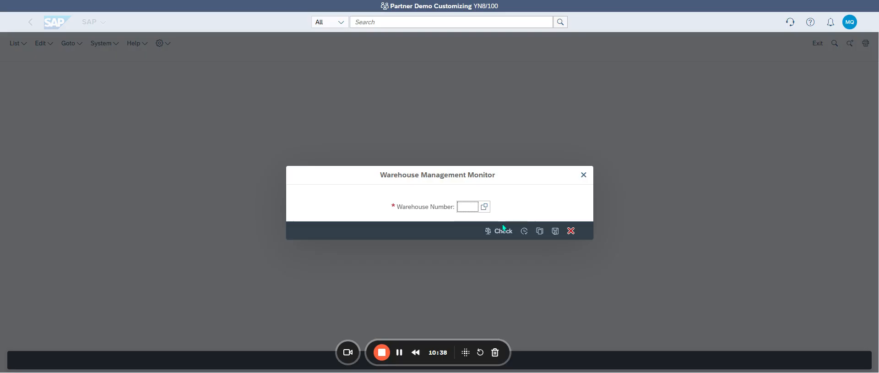
# Choose warehouse number 1050 and start the Warehouse Management Monitor for it
pyautogui.click(484, 207)
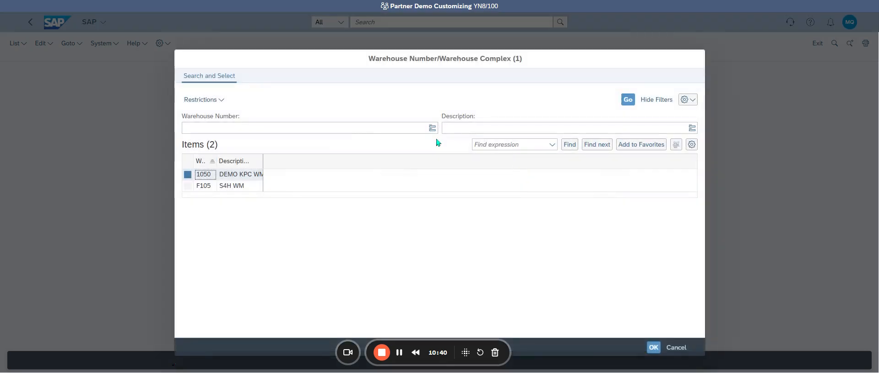
pyautogui.doubleClick(227, 175)
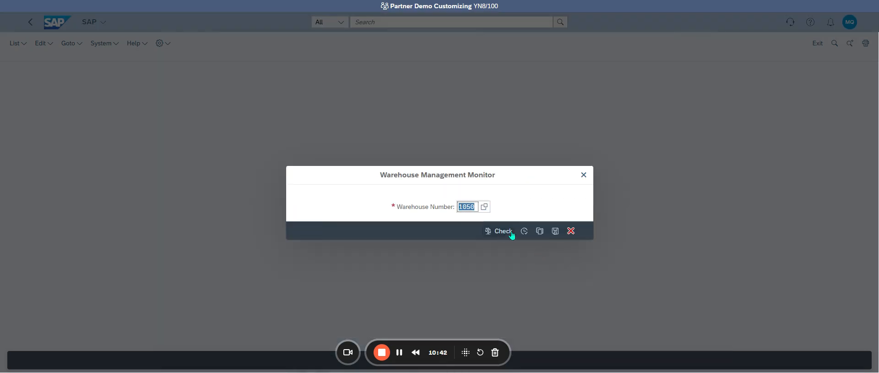
pyautogui.click(524, 231)
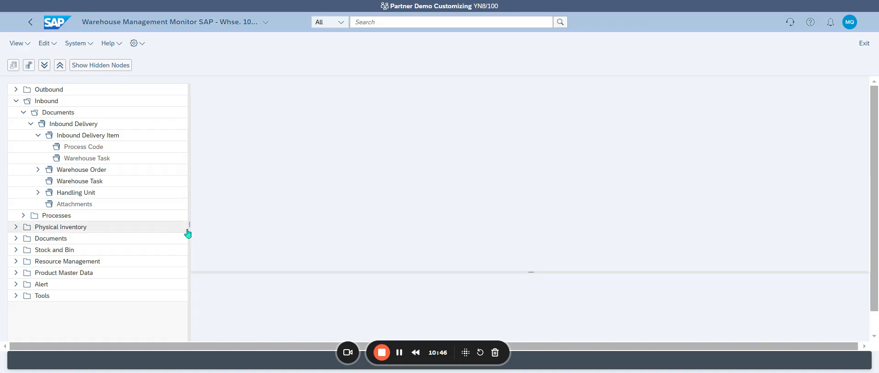
# Collapse the Inbound node, expand Stock and Bin, and display the physical stock for product 440
pyautogui.click(16, 101)
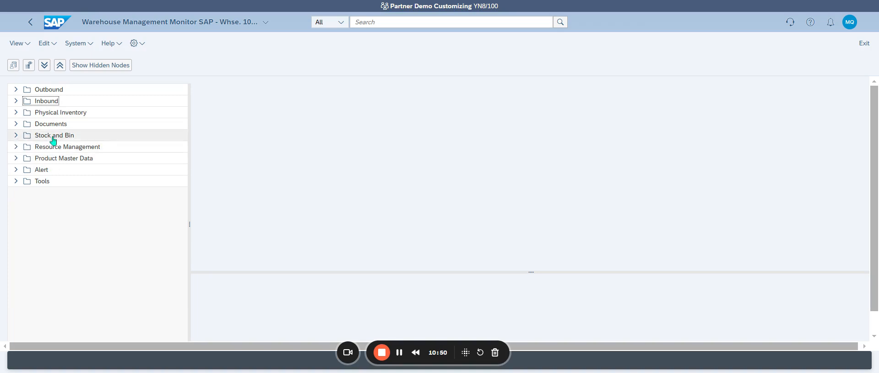
pyautogui.click(17, 136)
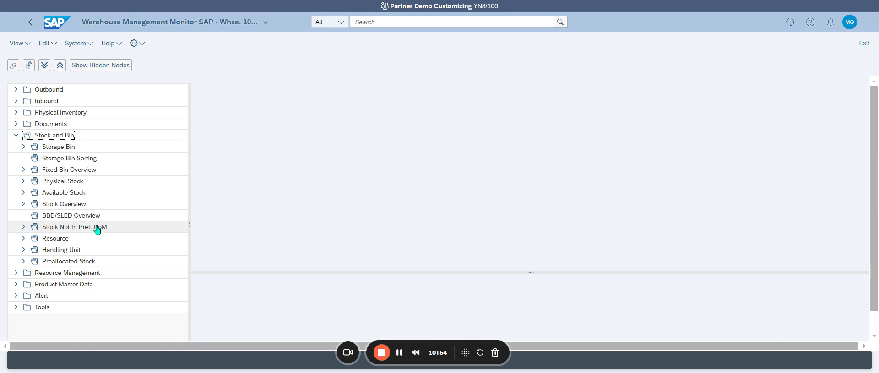
pyautogui.click(25, 181)
pyautogui.doubleClick(41, 186)
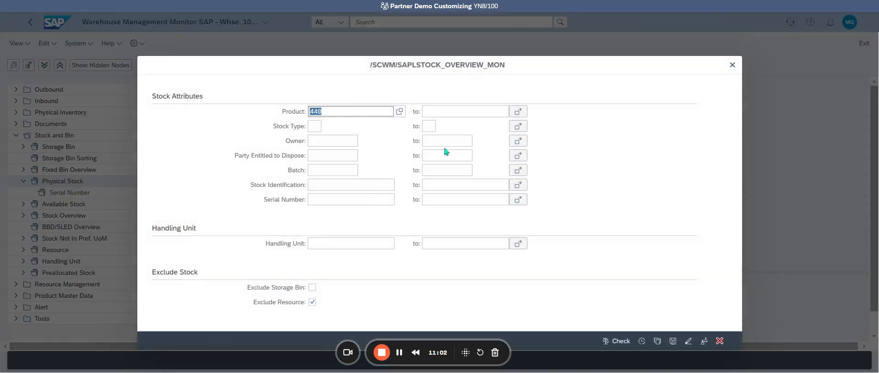
pyautogui.click(642, 340)
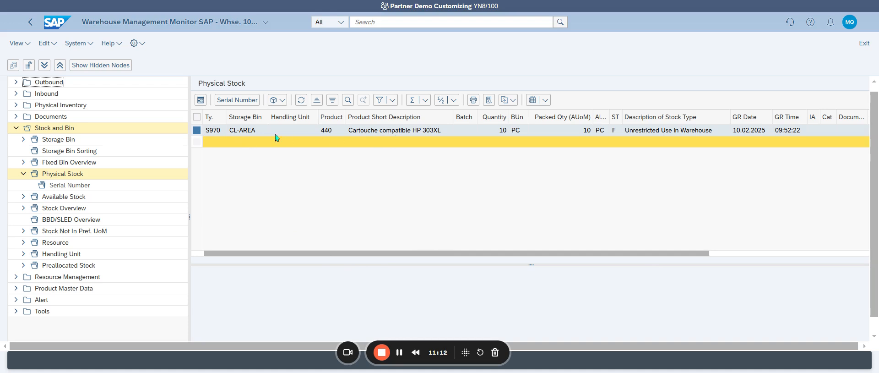
# Select the product 440 stock line in bin CL-AREA and examine the available stock change options
pyautogui.click(225, 133)
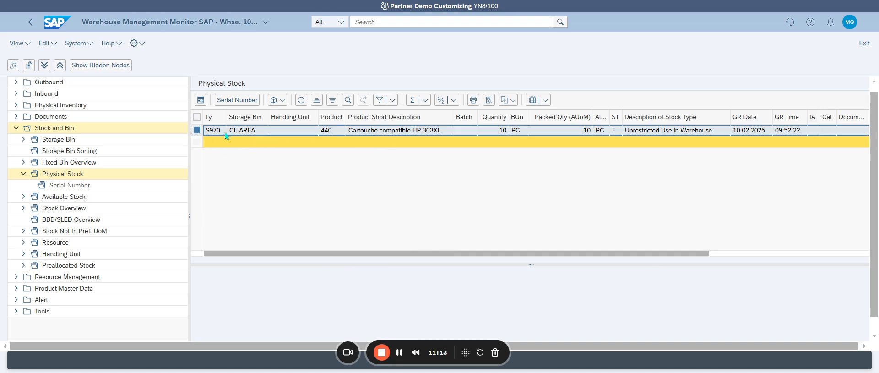
pyautogui.click(279, 99)
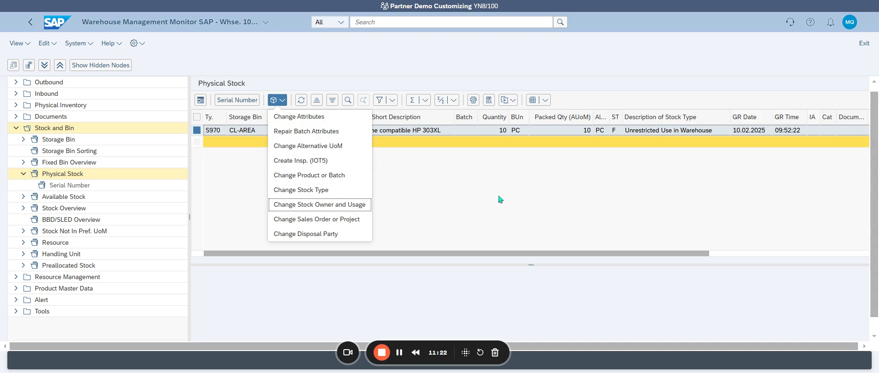
pyautogui.click(482, 204)
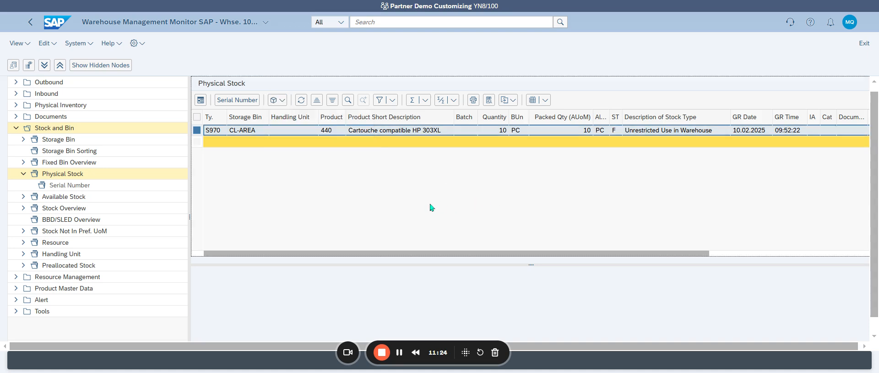
# Display Physical Stock beneath Available Stock without selection criteria, and examine its stock change options and subnode
pyautogui.click(23, 196)
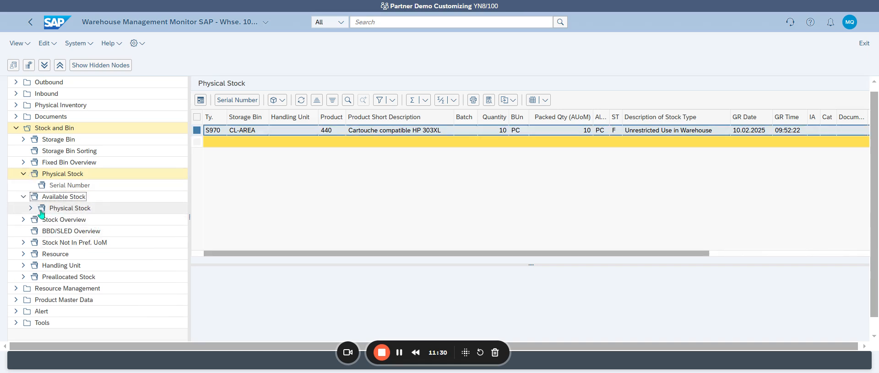
pyautogui.click(66, 208)
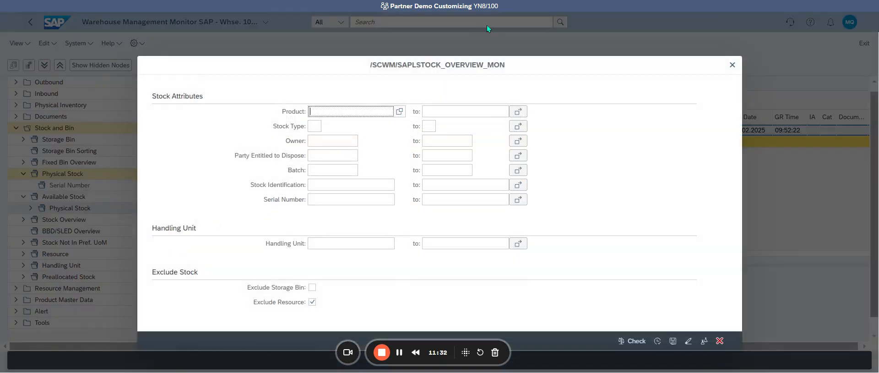
pyautogui.hotkey('ctrl', 'a')
pyautogui.click(658, 341)
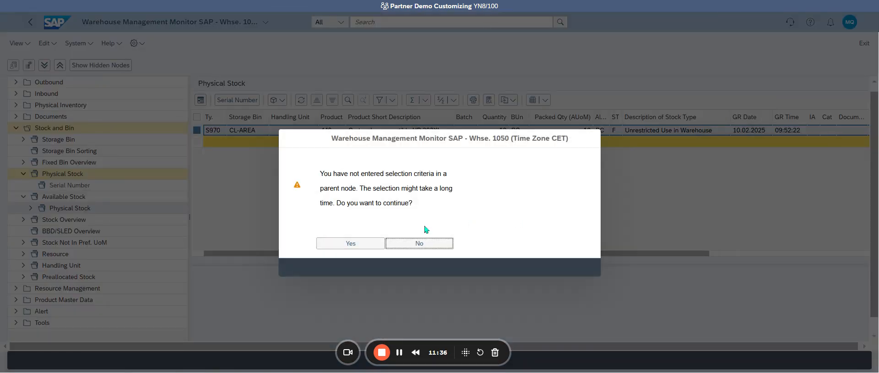
pyautogui.click(339, 243)
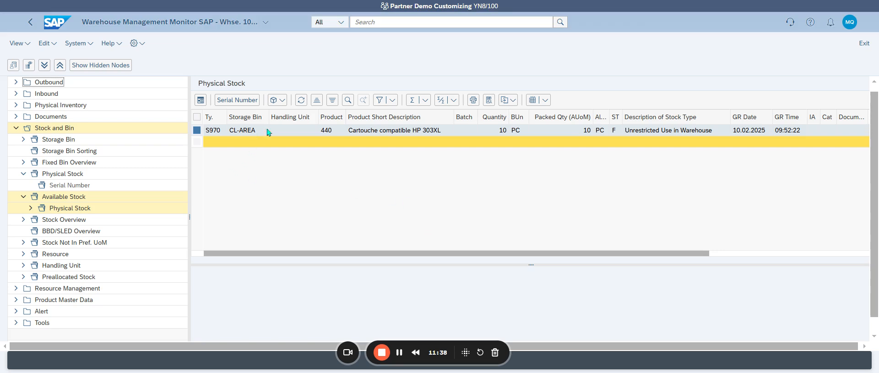
pyautogui.click(276, 100)
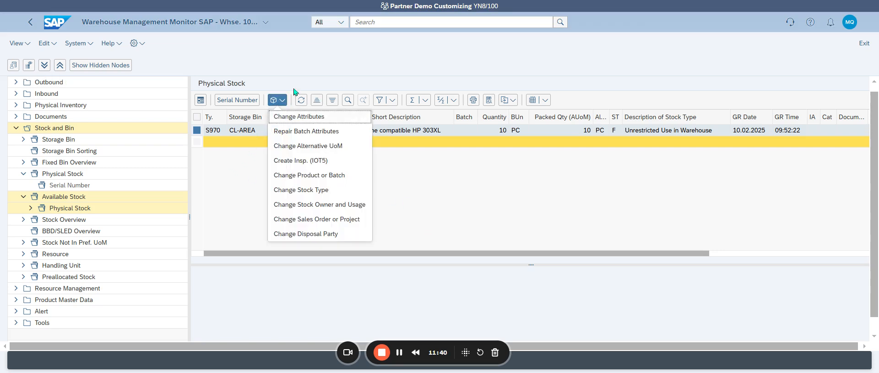
pyautogui.click(28, 207)
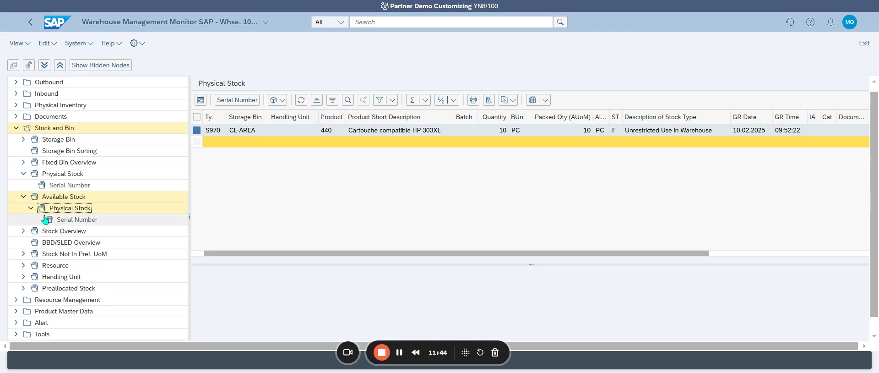
# Expand the Storage Bin node, display its Physical Stock for storage type S970, and review the listed stock lines
pyautogui.click(23, 141)
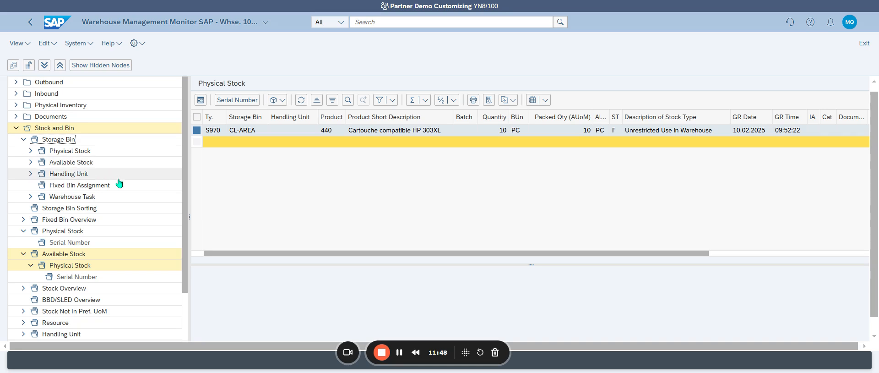
pyautogui.click(30, 151)
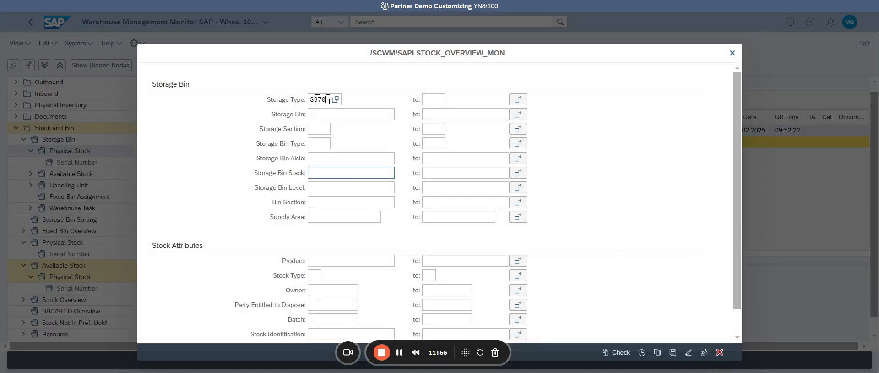
pyautogui.click(334, 98)
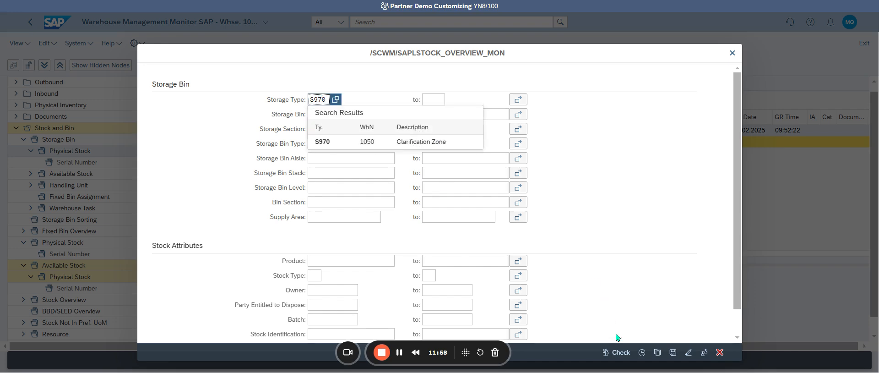
pyautogui.click(643, 353)
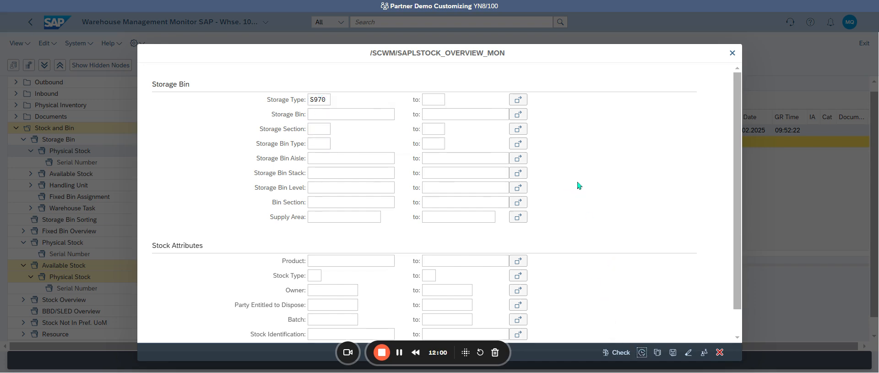
pyautogui.scroll(-5, 496, 187)
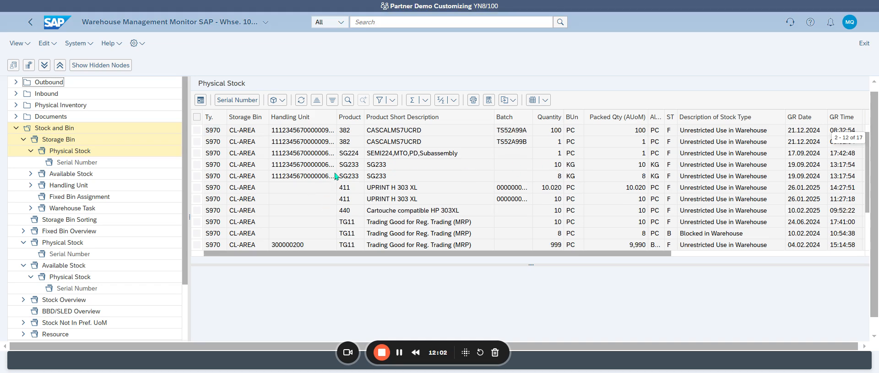
pyautogui.scroll(5, 522, 184)
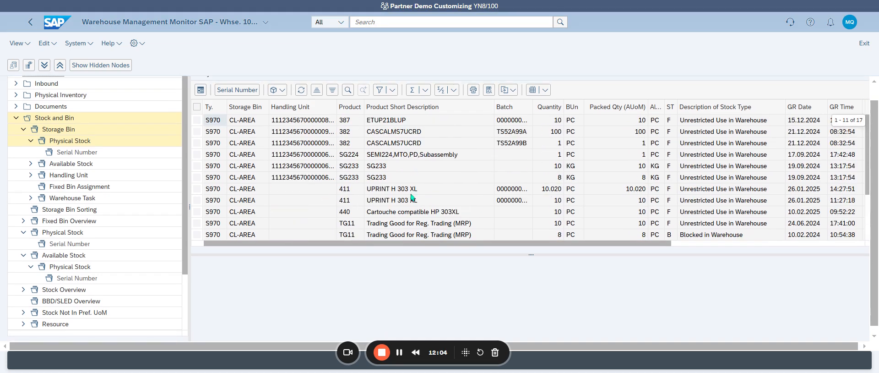
pyautogui.scroll(-5, 373, 196)
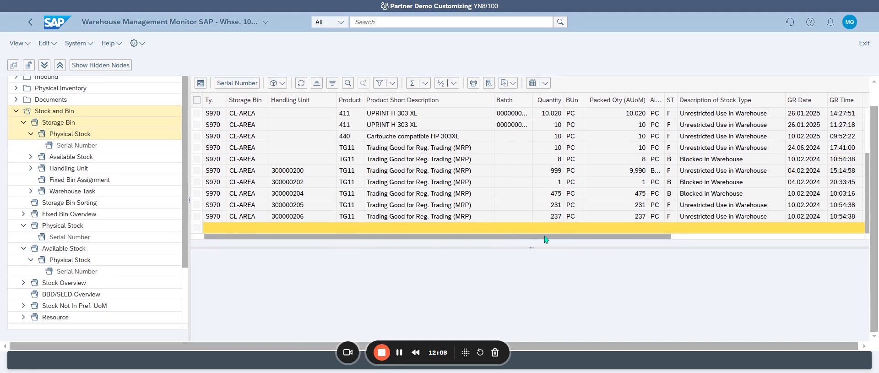
# Select the product 440 stock line, display its serial numbers, and examine the physical stock change options
pyautogui.click(198, 135)
pyautogui.click(219, 138)
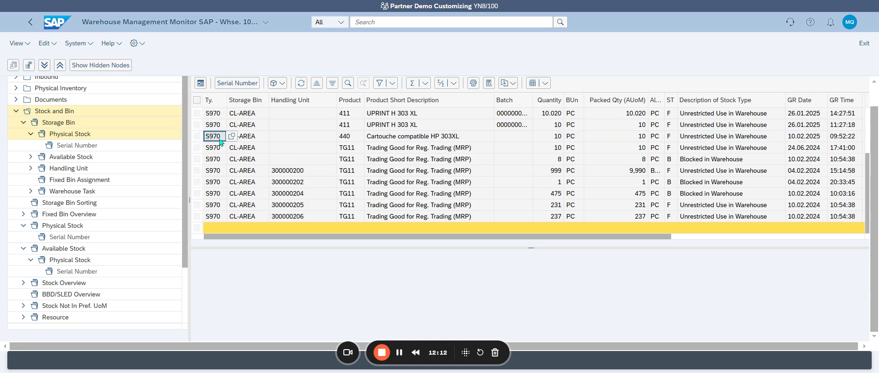
pyautogui.doubleClick(253, 138)
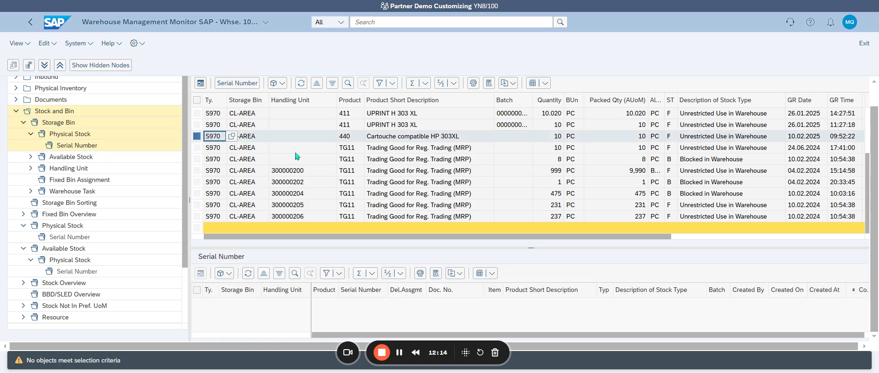
pyautogui.click(197, 136)
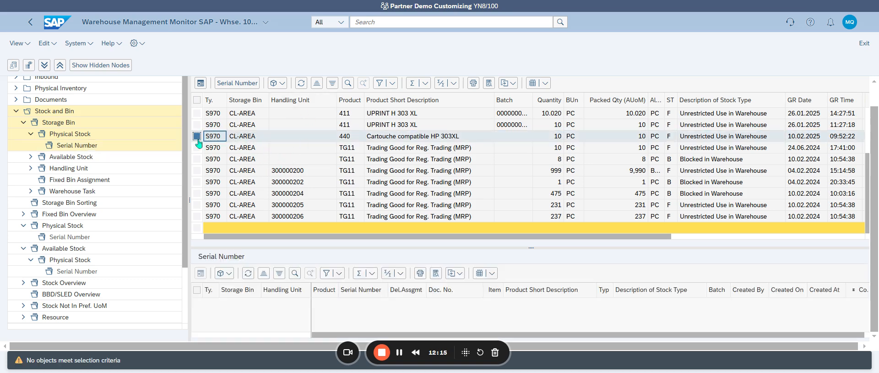
pyautogui.click(278, 83)
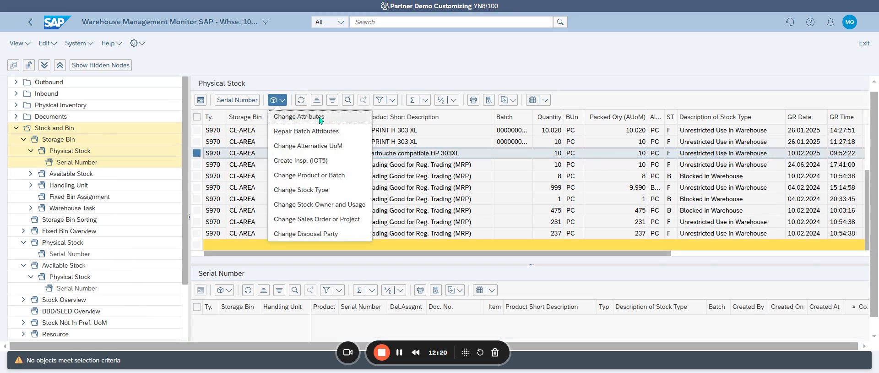
pyautogui.click(24, 144)
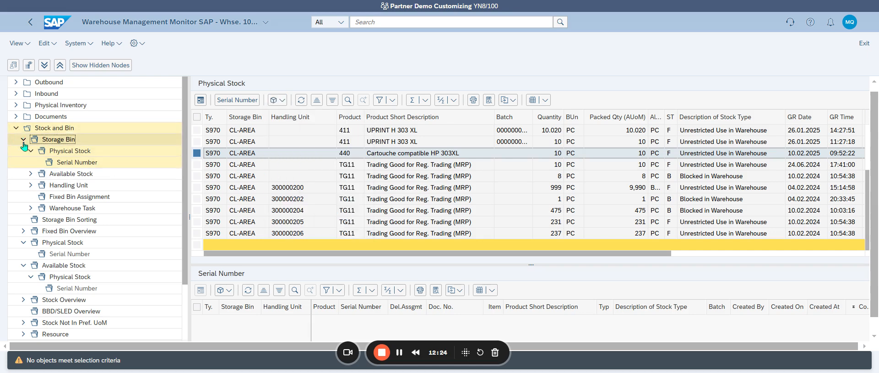
# Collapse the Storage Bin node and examine the subnodes under Physical Inventory
pyautogui.click(24, 140)
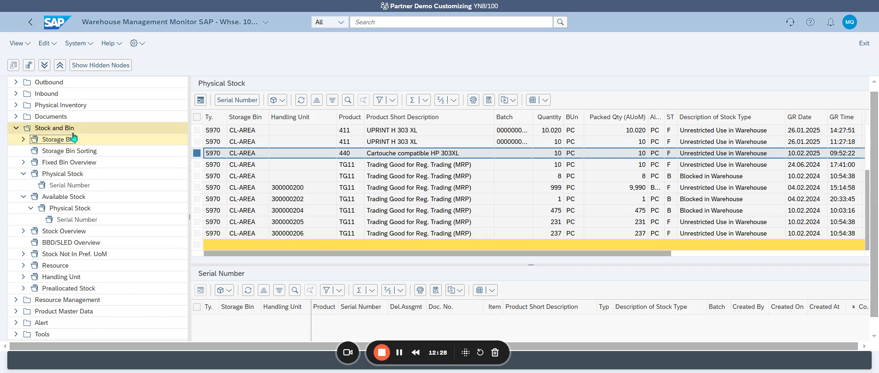
pyautogui.click(16, 105)
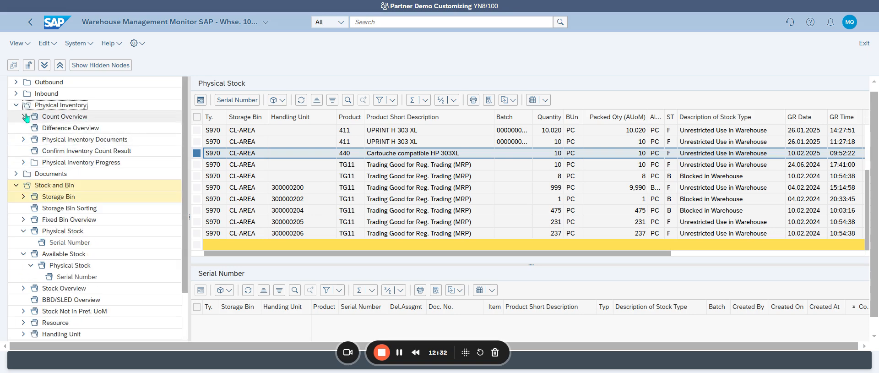
pyautogui.click(16, 105)
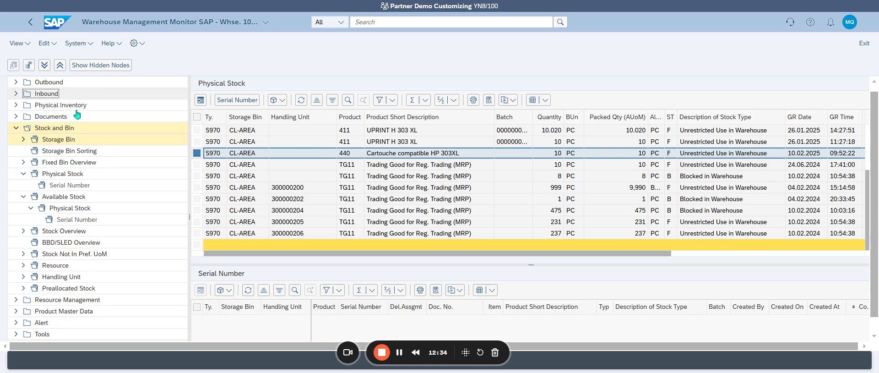
pyautogui.click(16, 93)
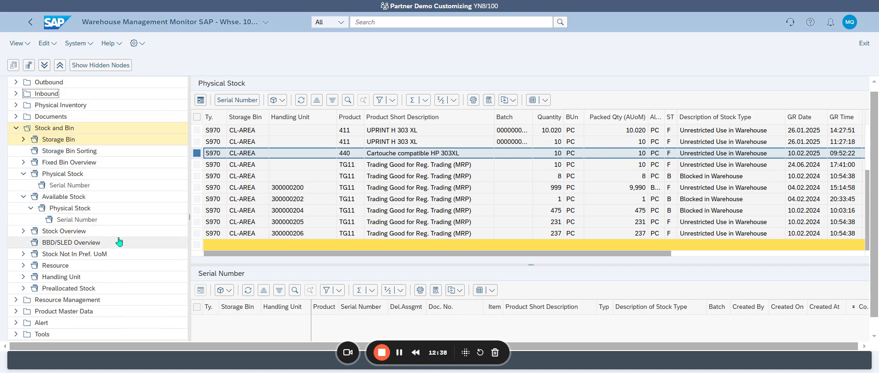
# Collapse the Available Stock node directly under Stock and Bin, leaving Physical Stock expanded
pyautogui.click(23, 174)
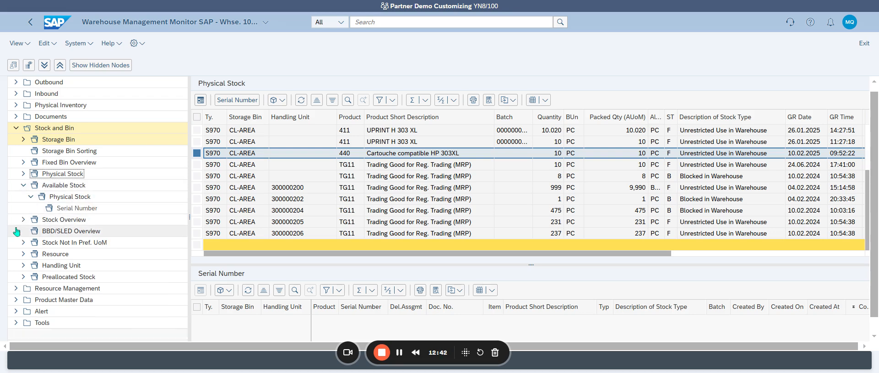
pyautogui.click(23, 186)
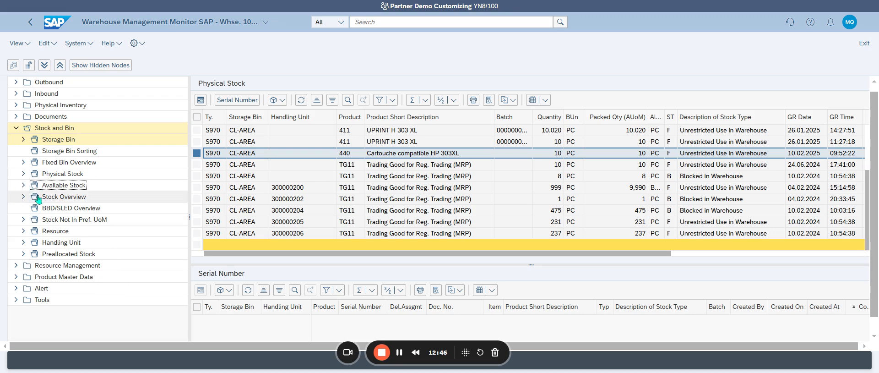
pyautogui.click(23, 174)
pyautogui.click(22, 174)
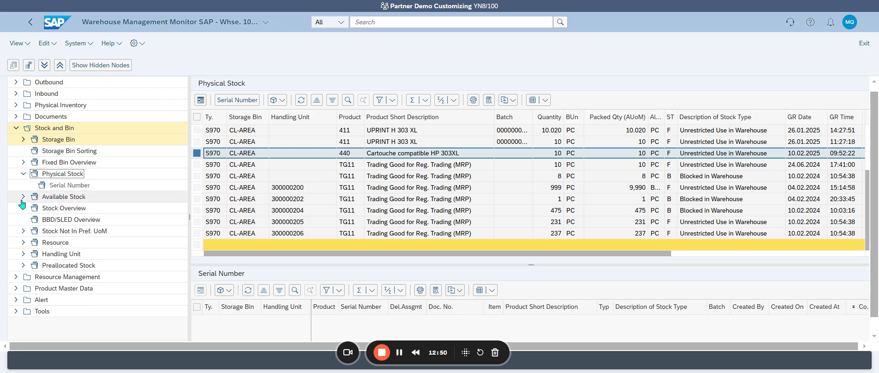
# Display the Available Stock under Storage Bin for storage type S970 and product 440
pyautogui.press('Up')
pyautogui.press('Up')
pyautogui.press('Up')
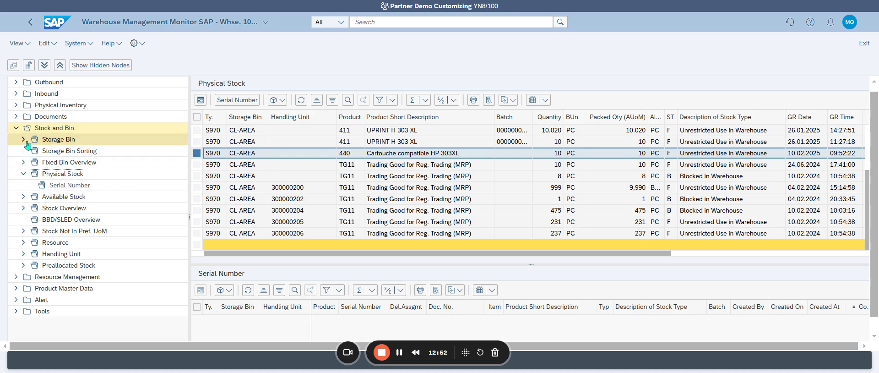
pyautogui.press('Right')
pyautogui.click(80, 175)
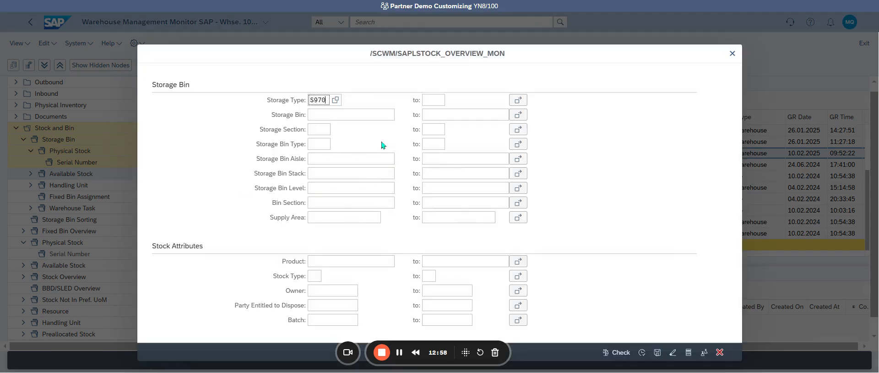
pyautogui.write('S970')
pyautogui.click(352, 261)
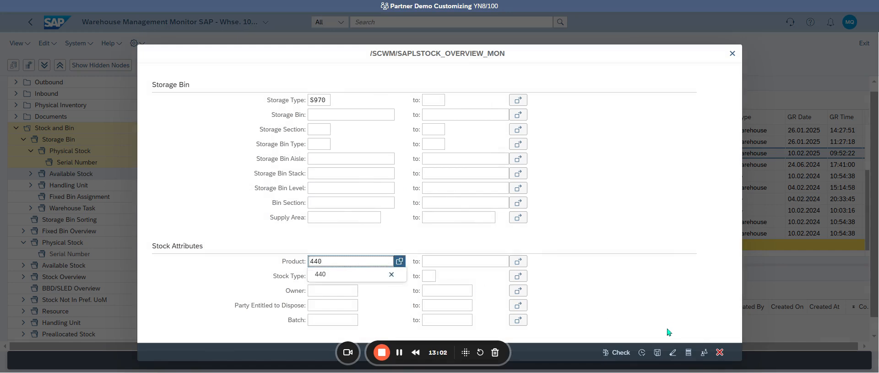
pyautogui.click(642, 352)
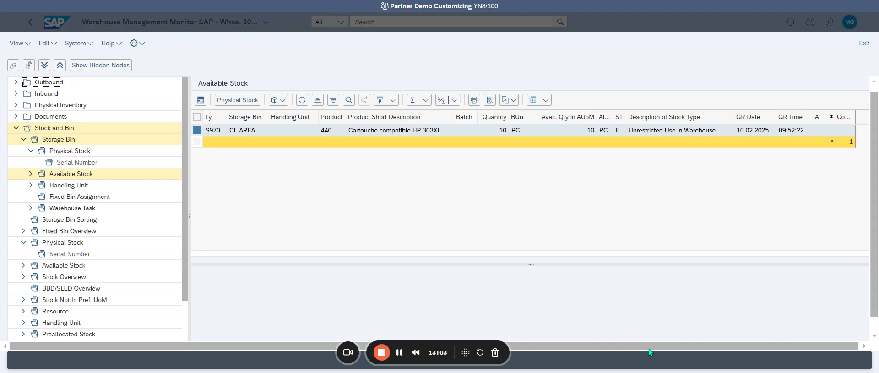
# Start creating a warehouse task for the product 440 stock in CL-AREA with process type S999, Warehouse Supervision
pyautogui.click(198, 132)
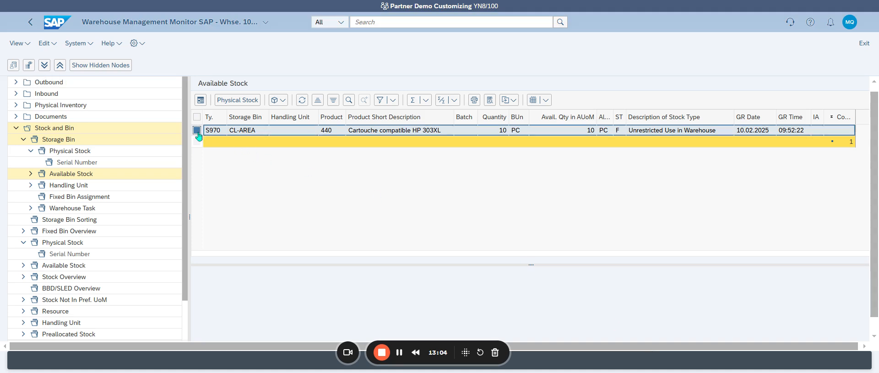
pyautogui.click(284, 103)
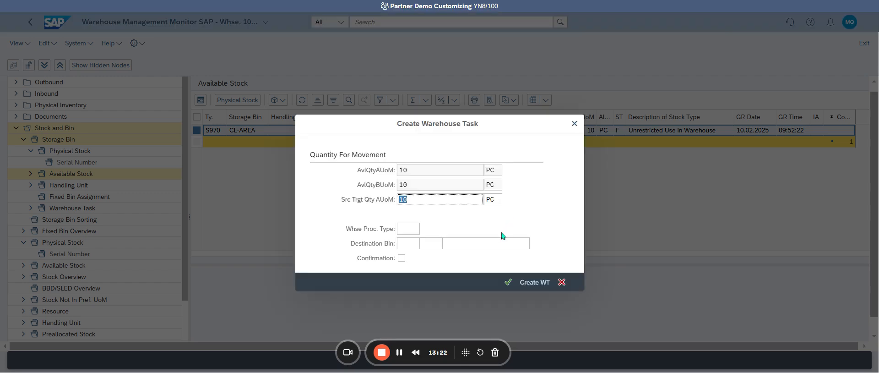
pyautogui.click(409, 229)
pyautogui.click(426, 228)
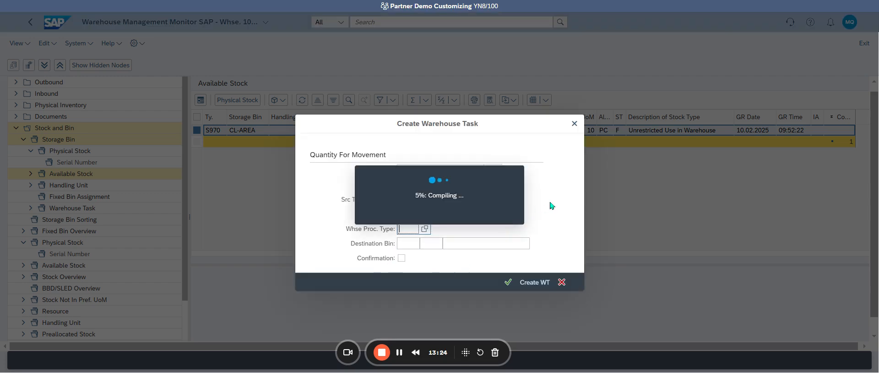
pyautogui.scroll(-5, 343, 231)
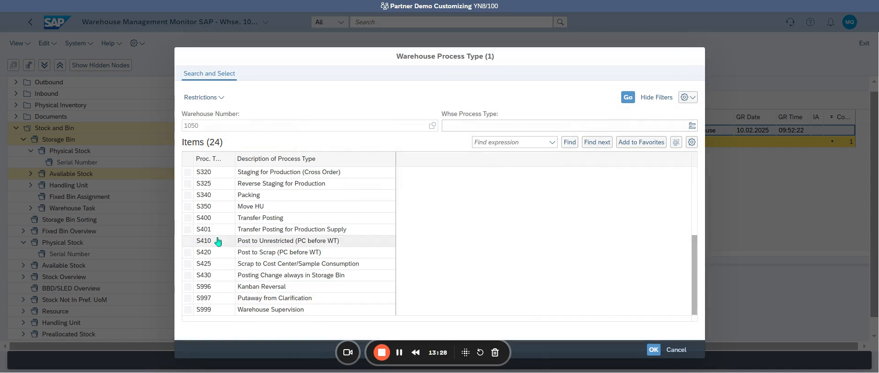
pyautogui.doubleClick(248, 310)
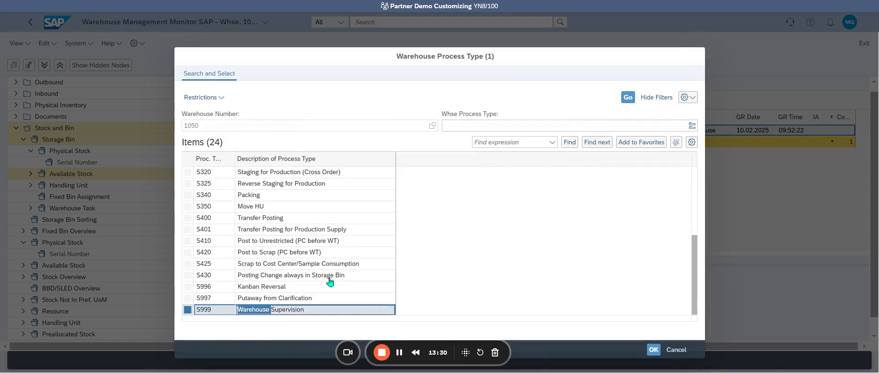
# Set the task's destination to storage type ZF01 (Fix bins) and storage bin SF01-01-01
pyautogui.click(419, 243)
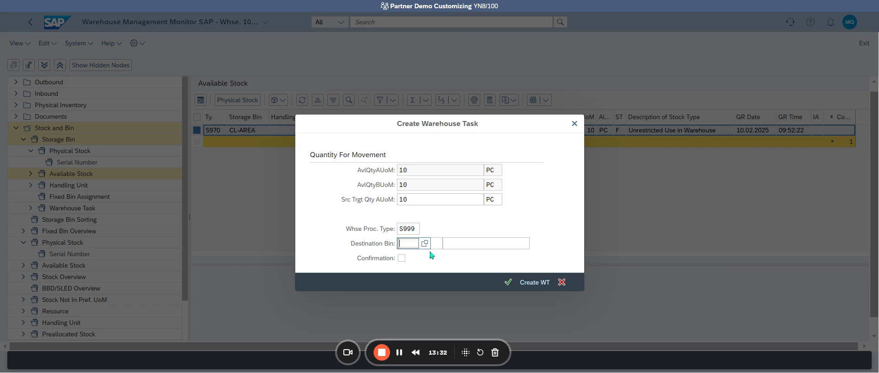
pyautogui.press('F4')
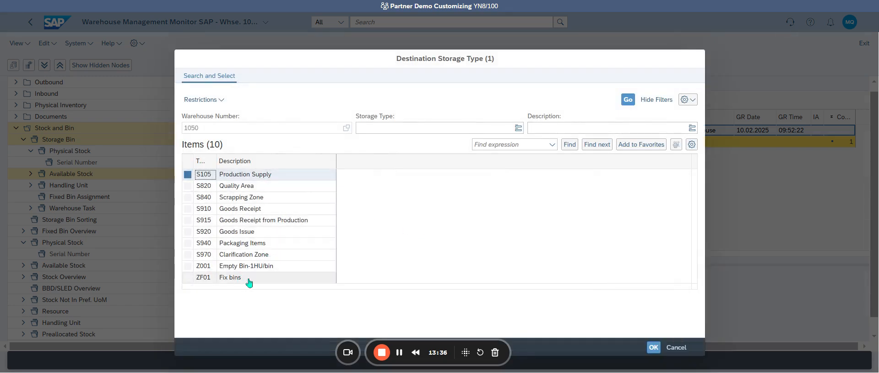
pyautogui.doubleClick(230, 278)
pyautogui.click(472, 248)
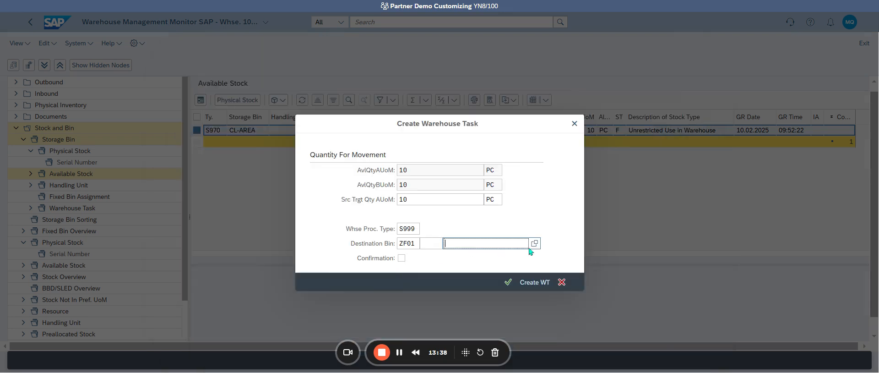
pyautogui.click(535, 247)
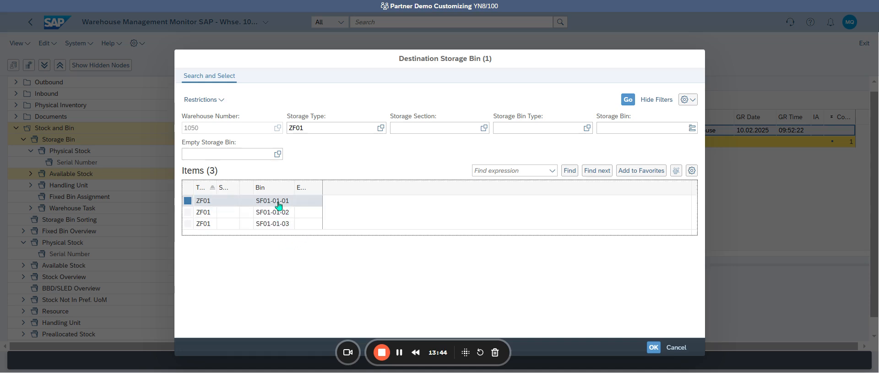
pyautogui.doubleClick(278, 204)
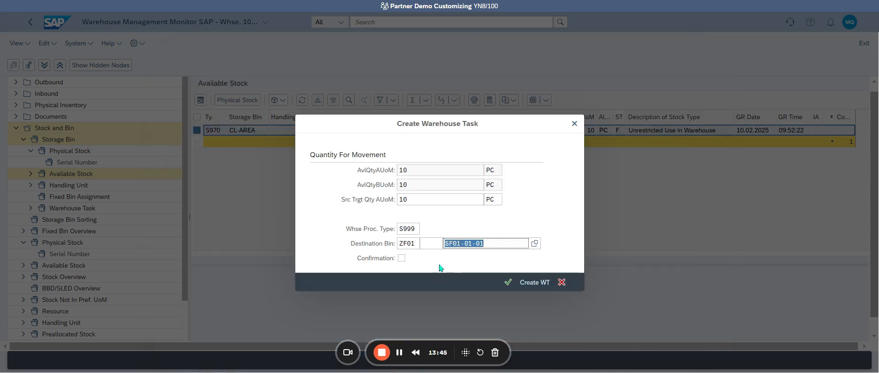
# Create the warehouse task for 10 PC with immediate confirmation and close the resulting log
pyautogui.click(401, 258)
pyautogui.press('Tab')
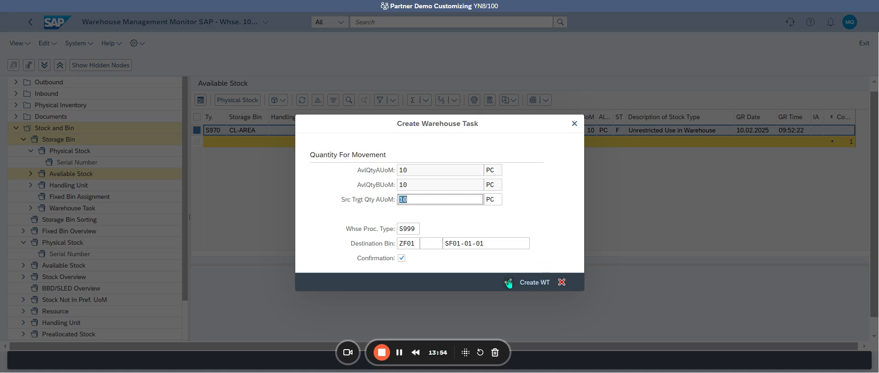
pyautogui.click(533, 282)
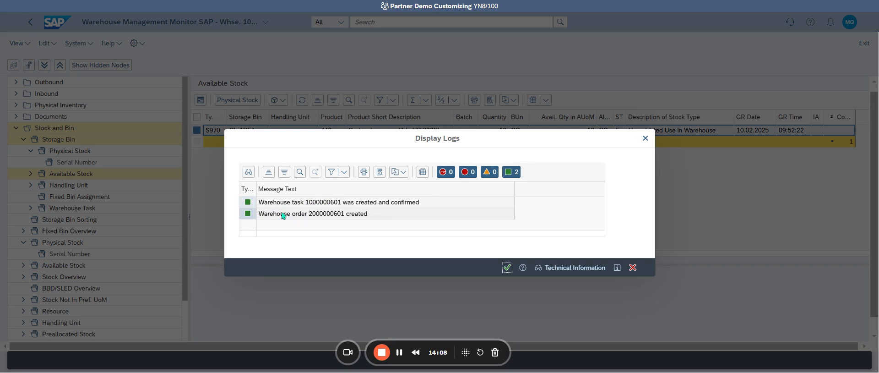
pyautogui.click(506, 267)
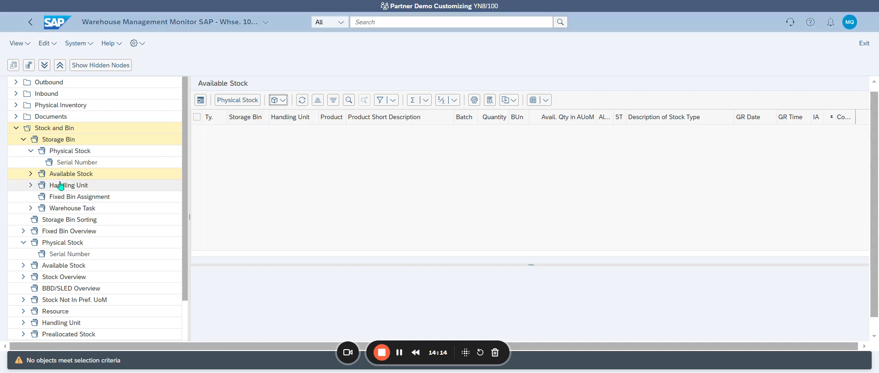
# Display the Available Stock under Storage Bin for storage type ZF01 and product 440
pyautogui.doubleClick(42, 173)
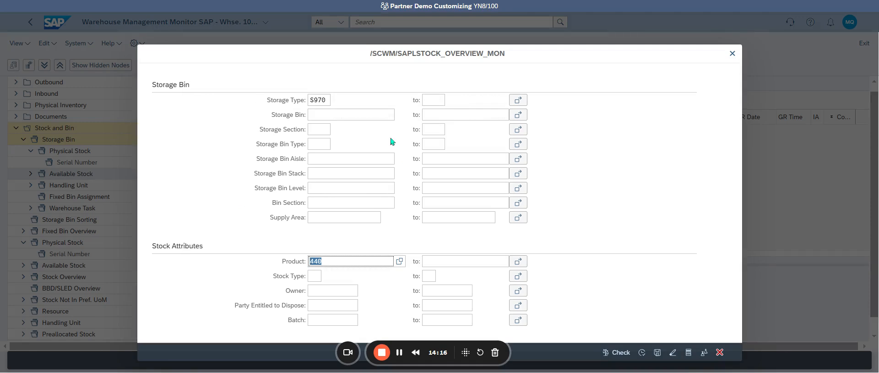
pyautogui.click(328, 102)
pyautogui.write('Z')
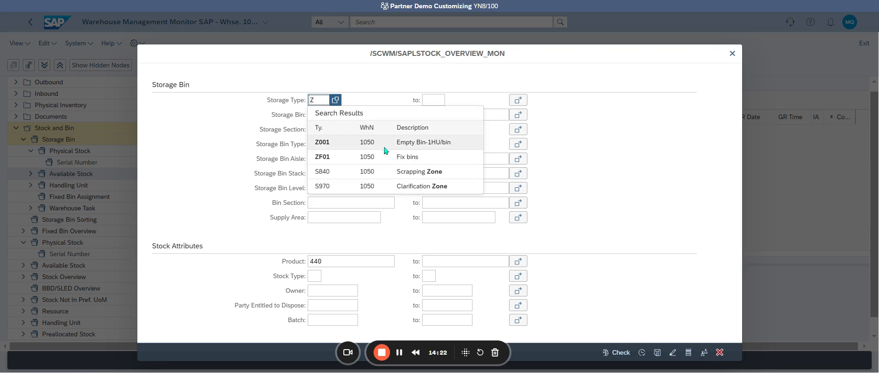
pyautogui.click(387, 157)
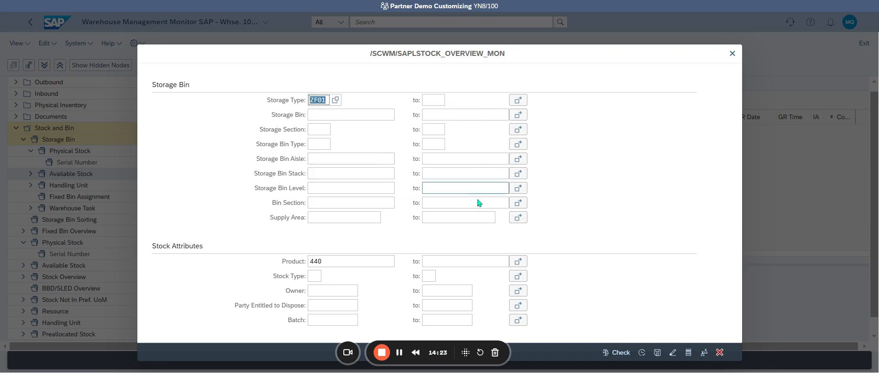
pyautogui.click(642, 352)
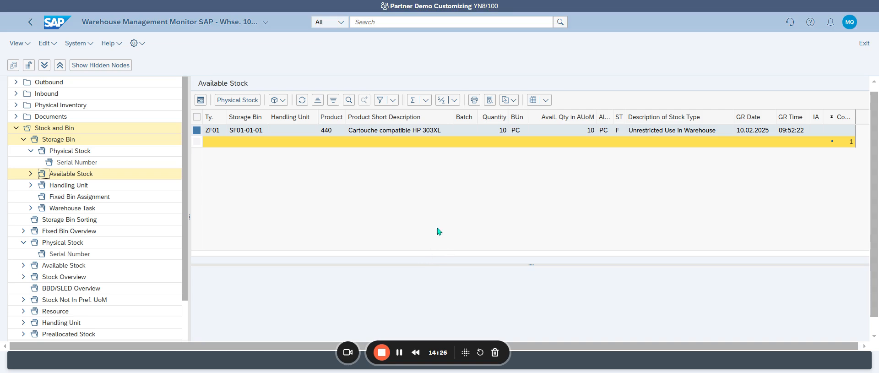